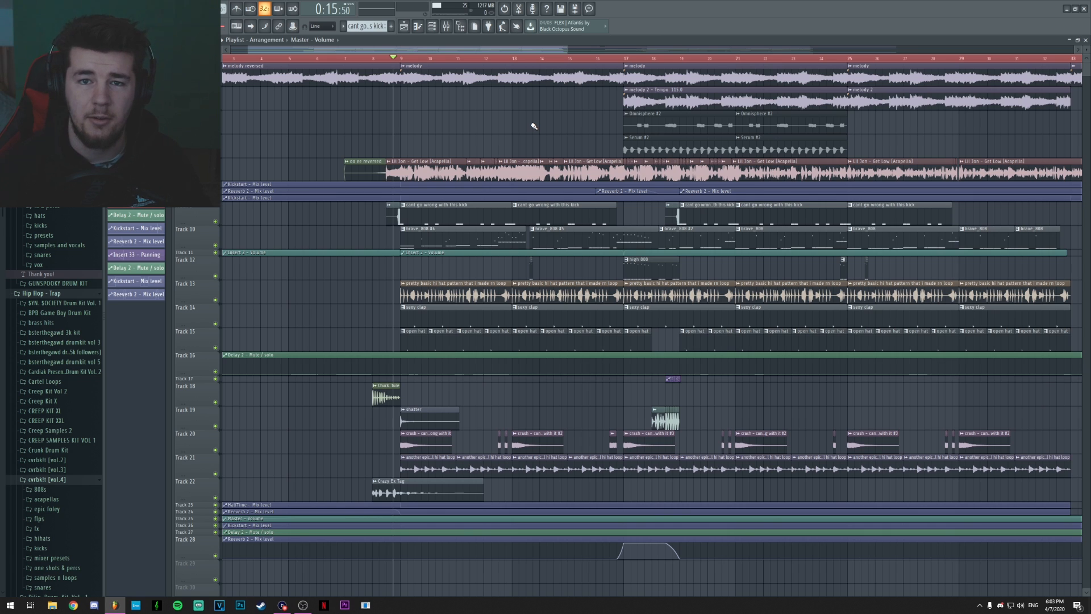
{"action": "scroll", "coordinate": [522, 65], "scroll_direction": "down", "scroll_amount": 3}
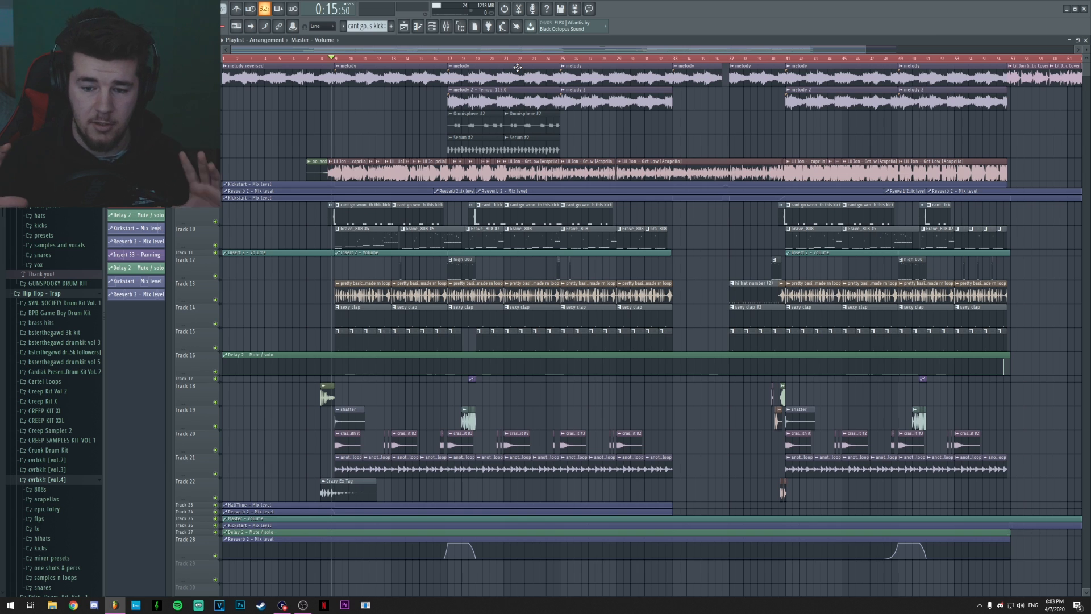
{"action": "scroll", "coordinate": [517, 68], "scroll_direction": "up", "scroll_amount": 3}
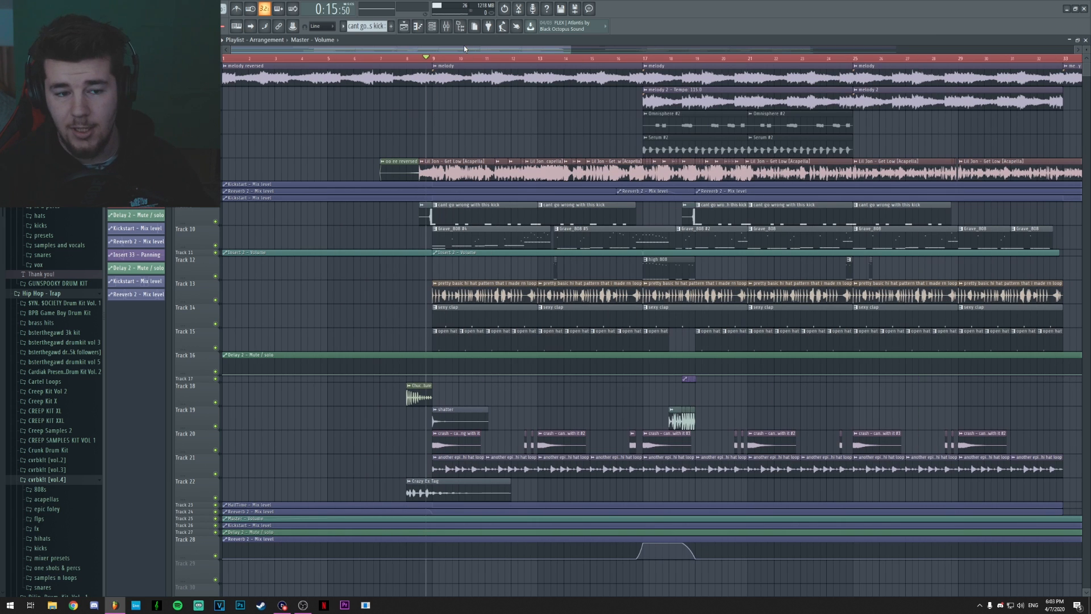
{"action": "scroll", "coordinate": [441, 58], "scroll_direction": "down", "scroll_amount": 1}
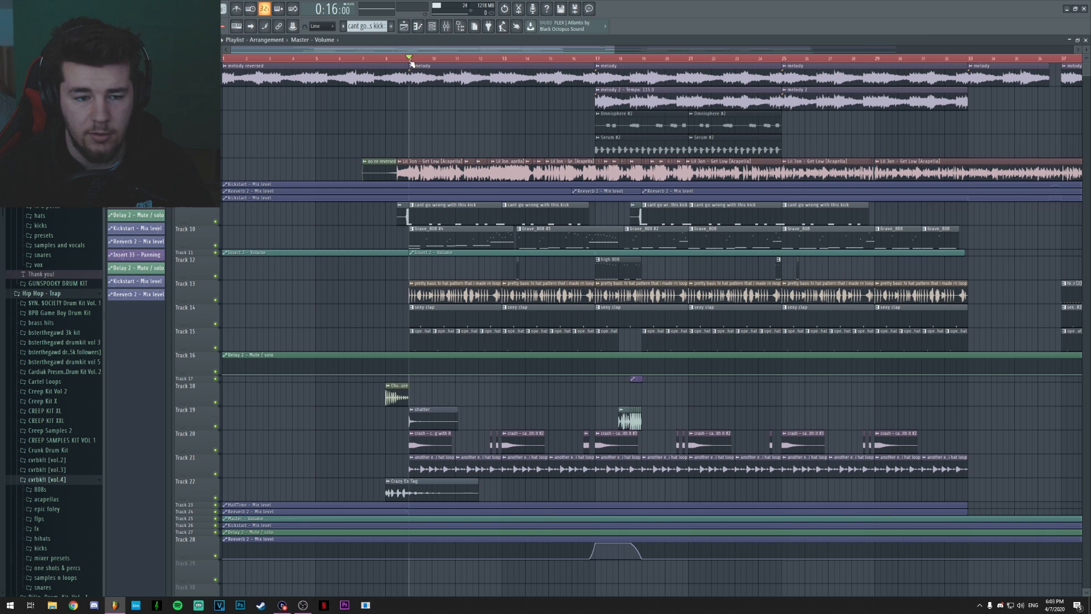
{"action": "scroll", "coordinate": [410, 62], "scroll_direction": "up", "scroll_amount": 2}
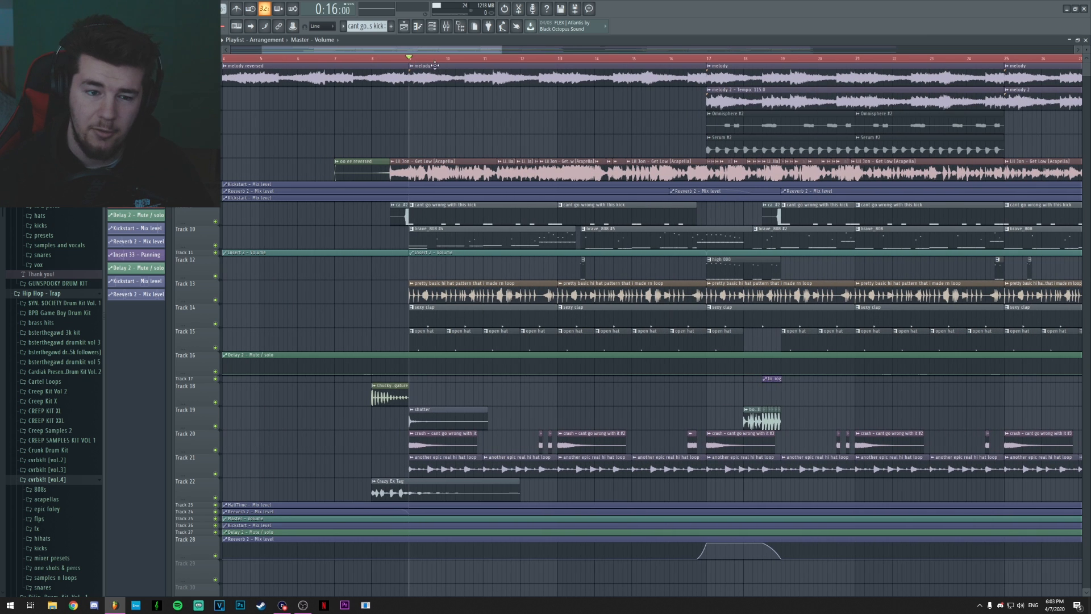
{"action": "scroll", "coordinate": [433, 60], "scroll_direction": "down", "scroll_amount": 2}
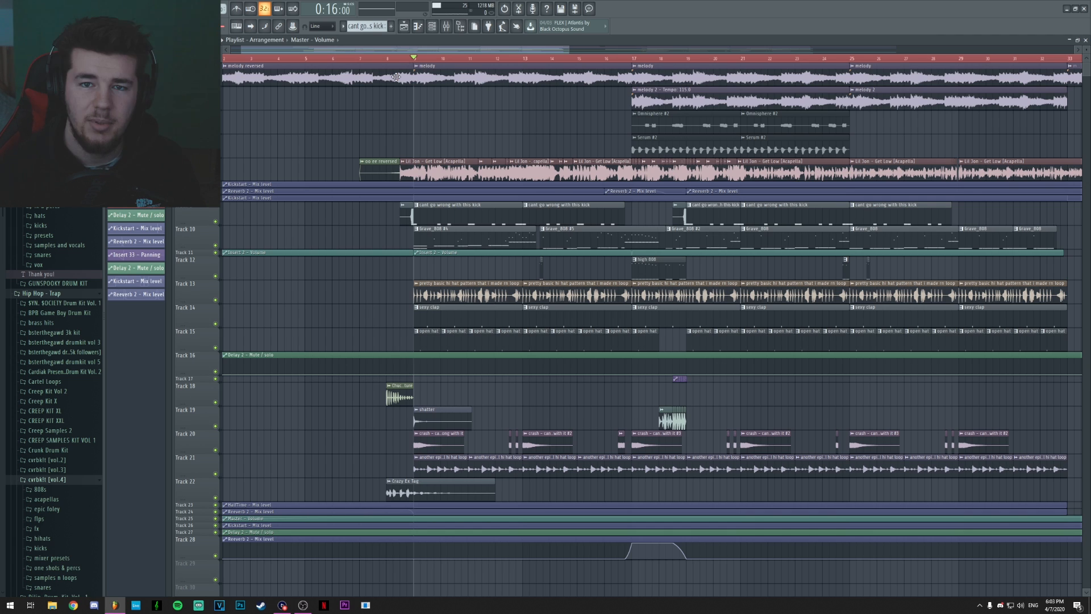
Show the mixer and play the soloed PRETTY MELODI track from bar 9
{"action": "left_click", "coordinate": [446, 26]}
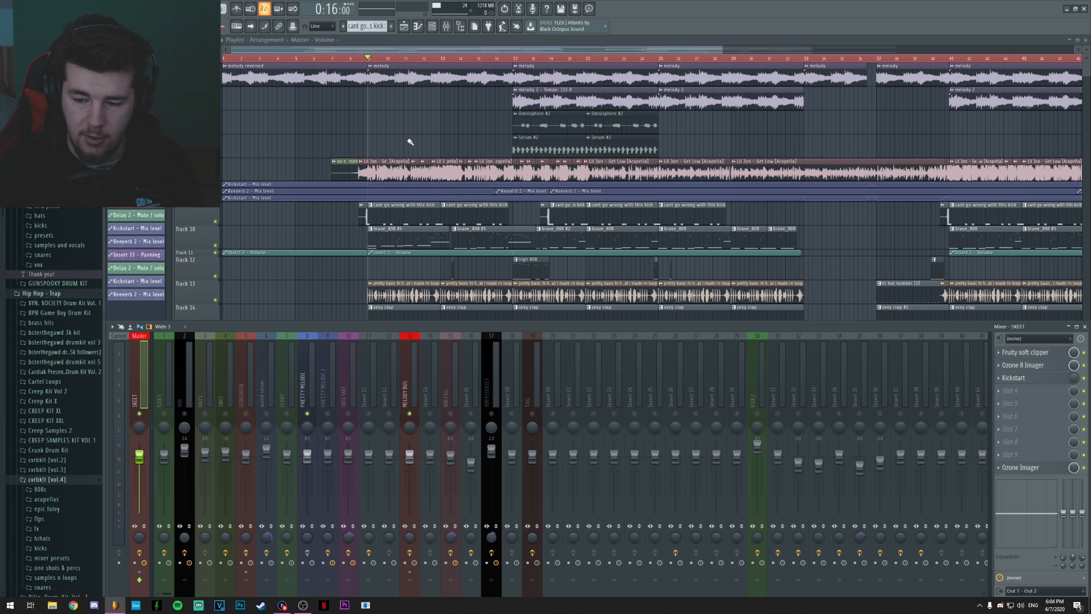
{"action": "key", "text": "space"}
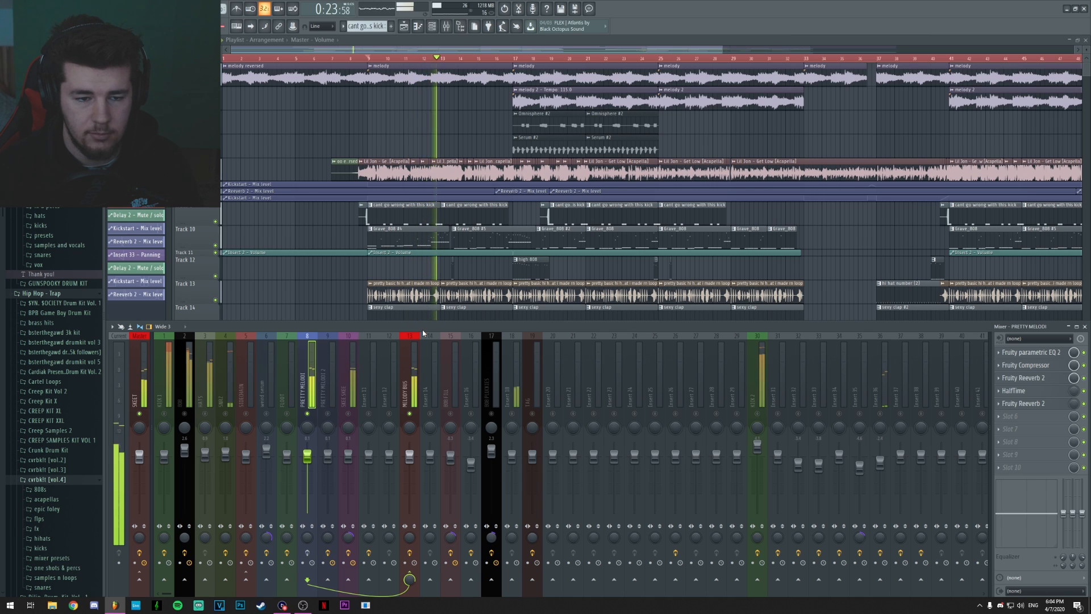
{"action": "key", "text": "space"}
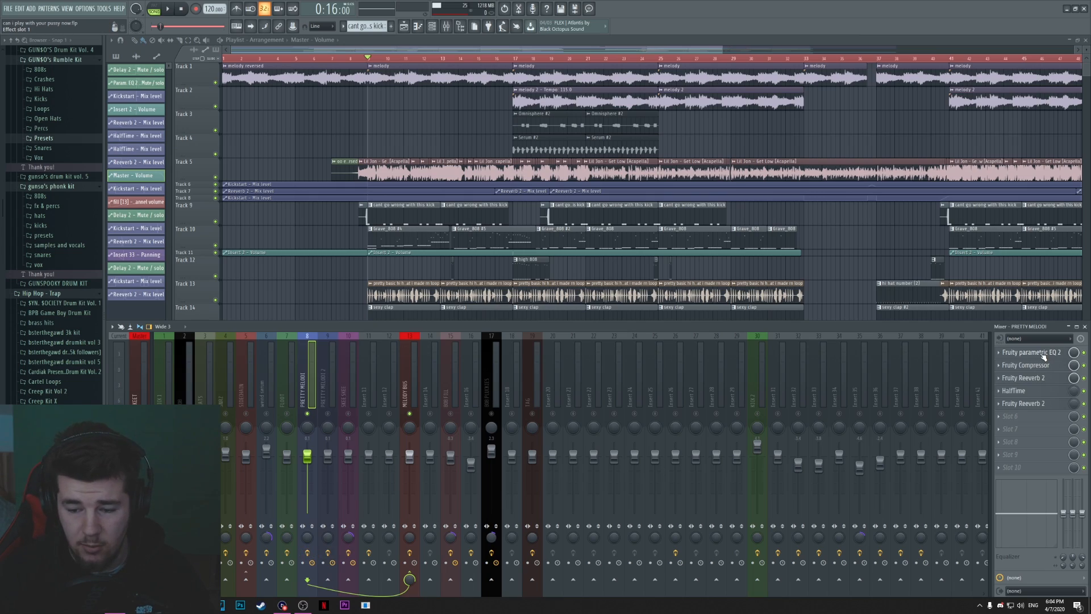
Inspect the Fruity parametric EQ 2, Fruity Compressor and HalfTime effects on PRETTY MELODI, and replay the melody from bar 9
{"action": "left_click", "coordinate": [1042, 353]}
{"action": "left_click", "coordinate": [401, 104]}
{"action": "left_click", "coordinate": [1036, 365]}
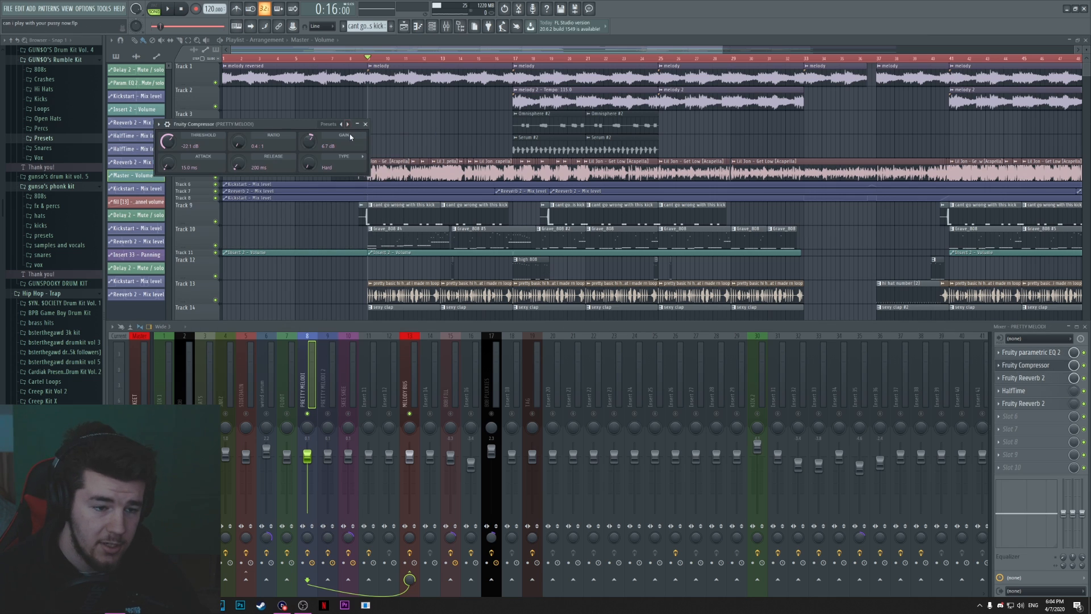
{"action": "left_click", "coordinate": [1014, 391]}
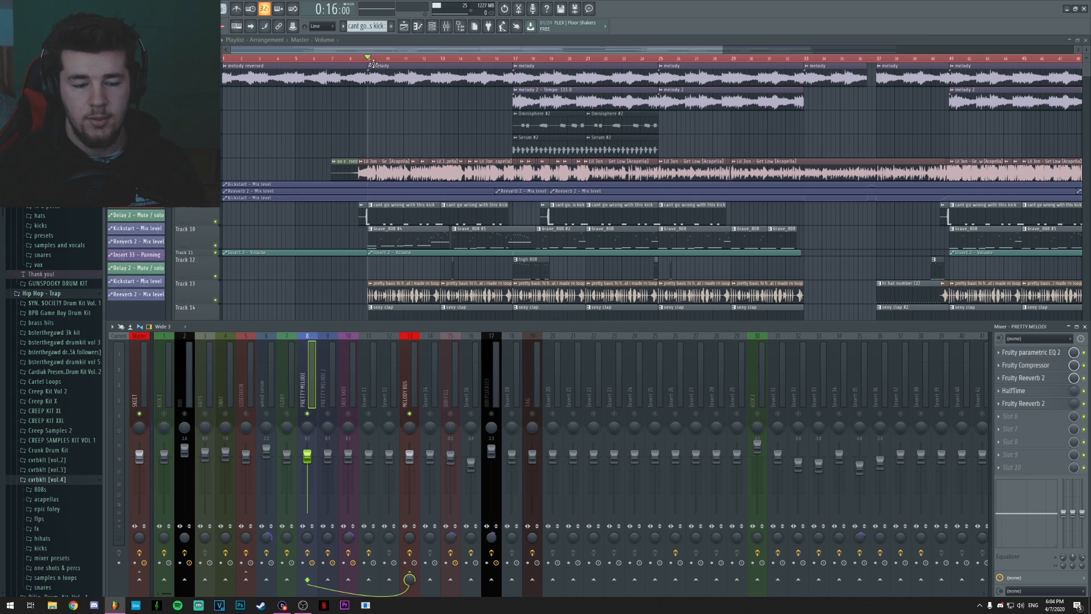
{"action": "key", "text": "space"}
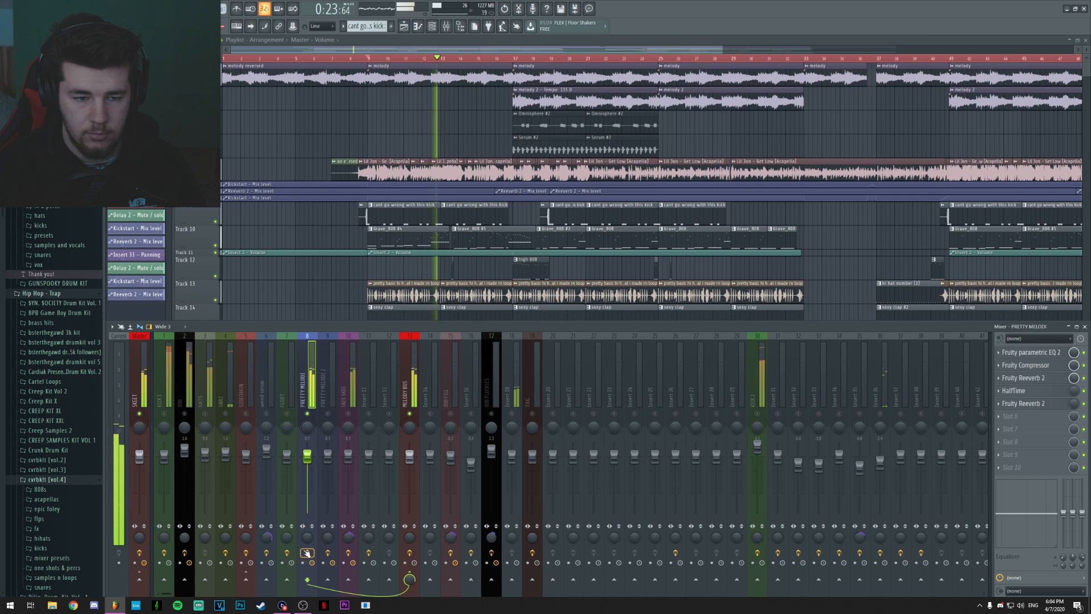
{"action": "key", "text": "space"}
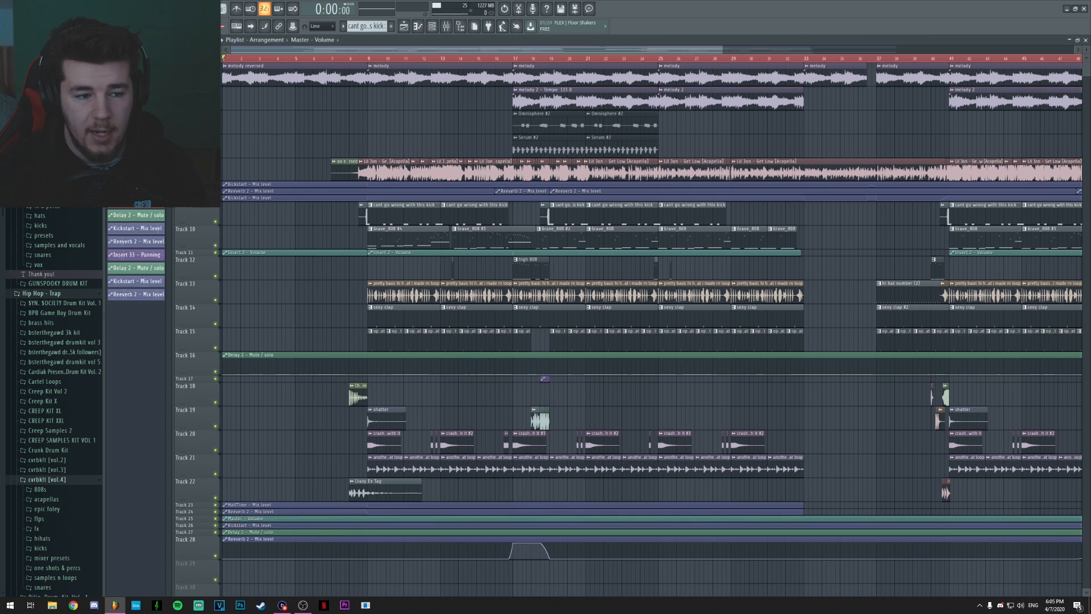
Inspect the sample settings of the melody reversed clip and play the soloed melody from the start of the arrangement
{"action": "key", "text": "F9"}
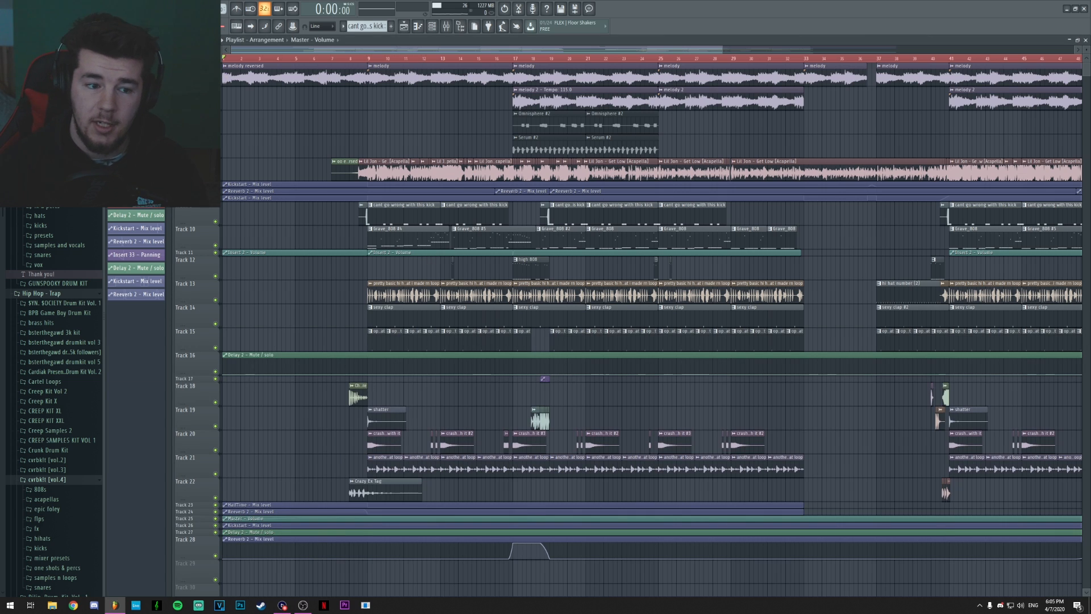
{"action": "double_click", "coordinate": [273, 67]}
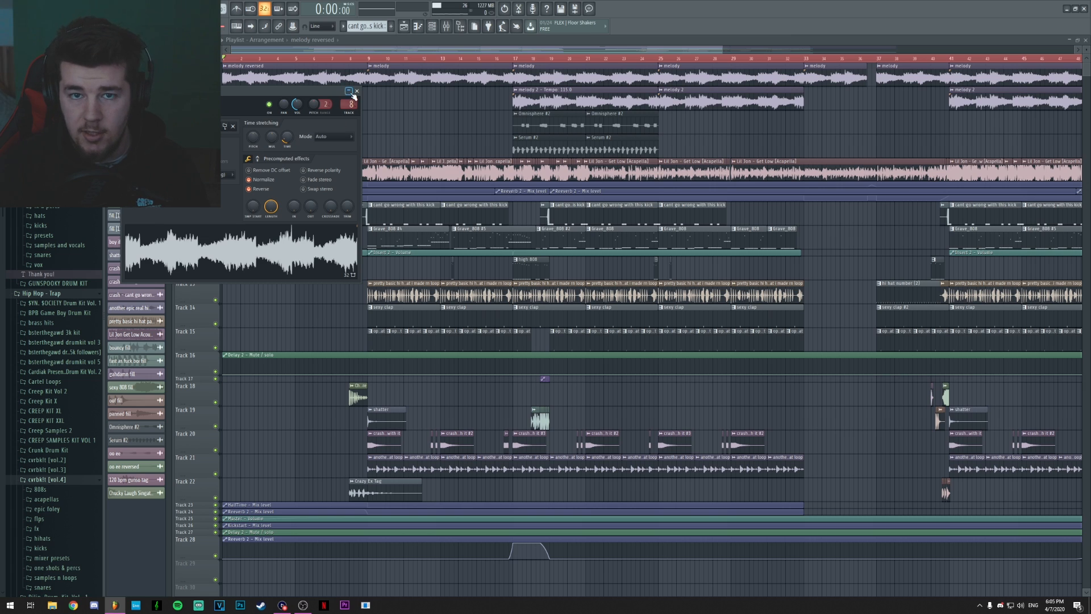
{"action": "left_click", "coordinate": [356, 91]}
{"action": "key", "text": "F9"}
{"action": "key", "text": "space"}
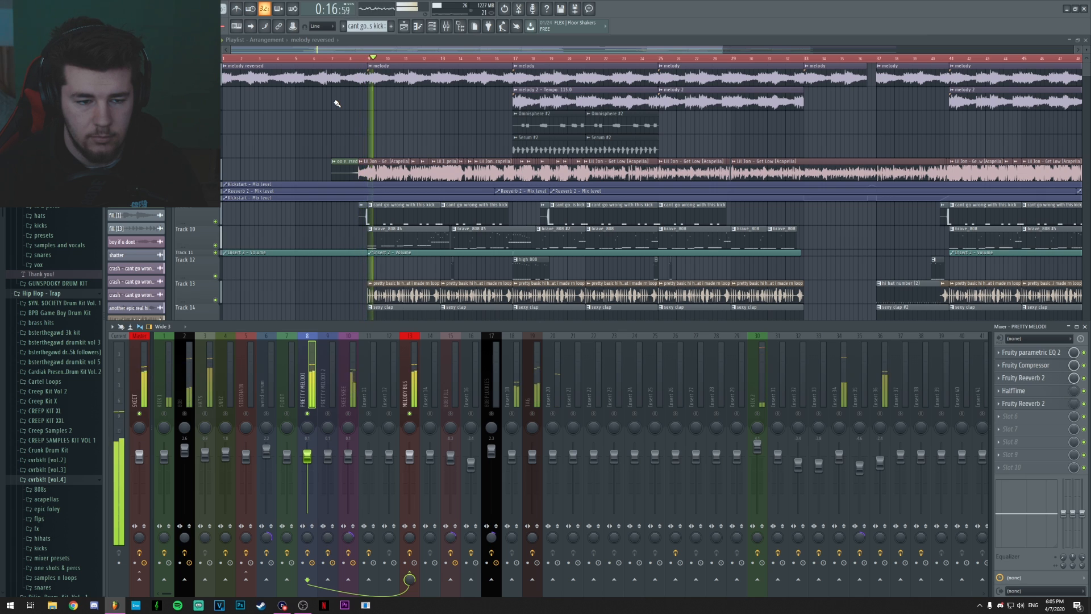
{"action": "key", "text": "space"}
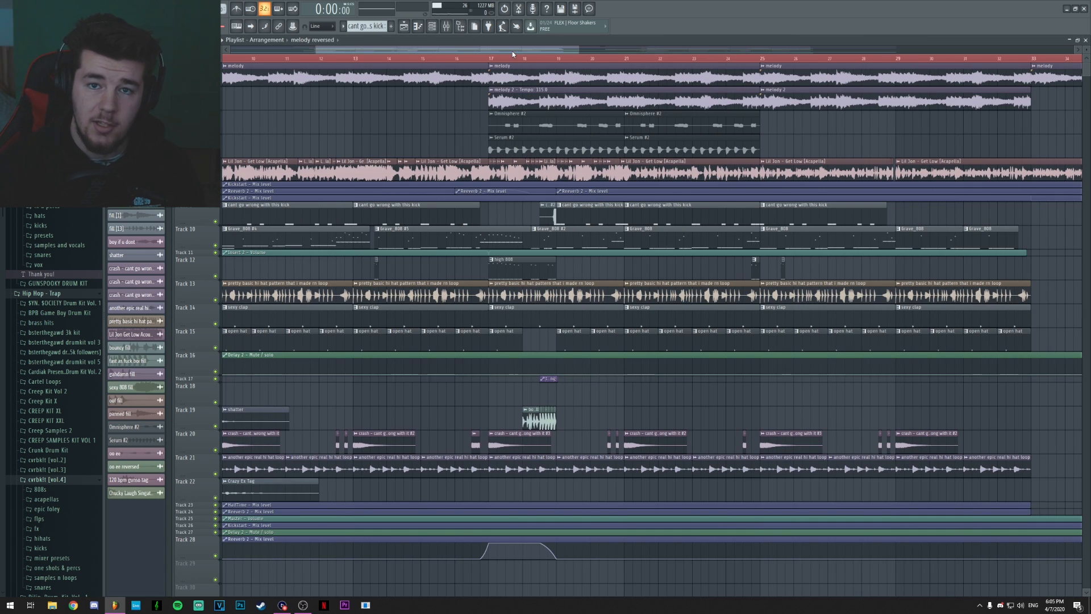
Check the Degrader effect on the PRETTY MELODI 2 mixer track and play that track soloed from bar 17
{"action": "left_click", "coordinate": [446, 27]}
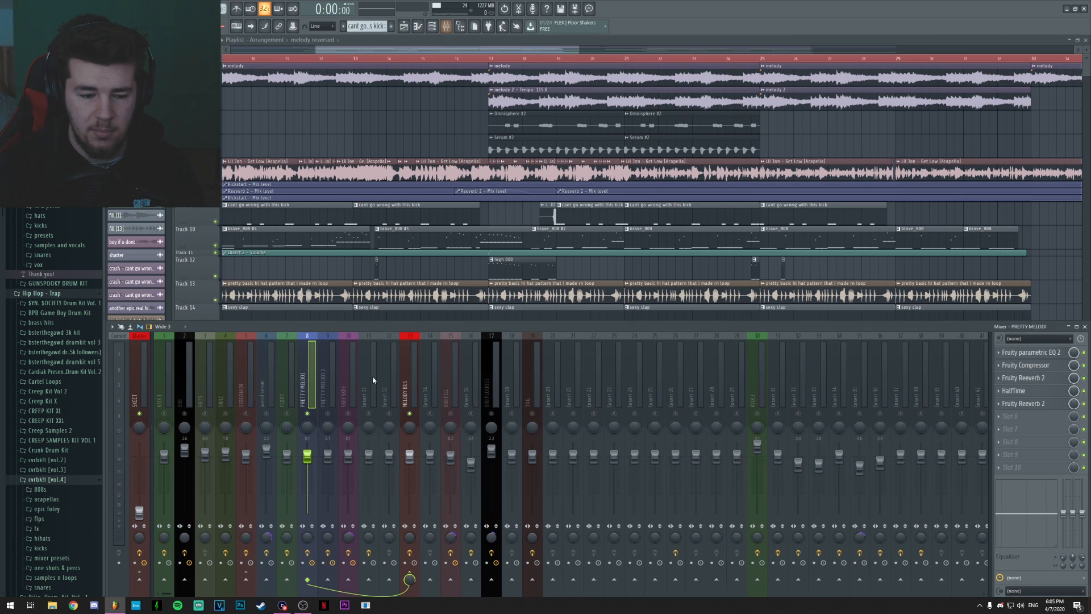
{"action": "left_click", "coordinate": [329, 401]}
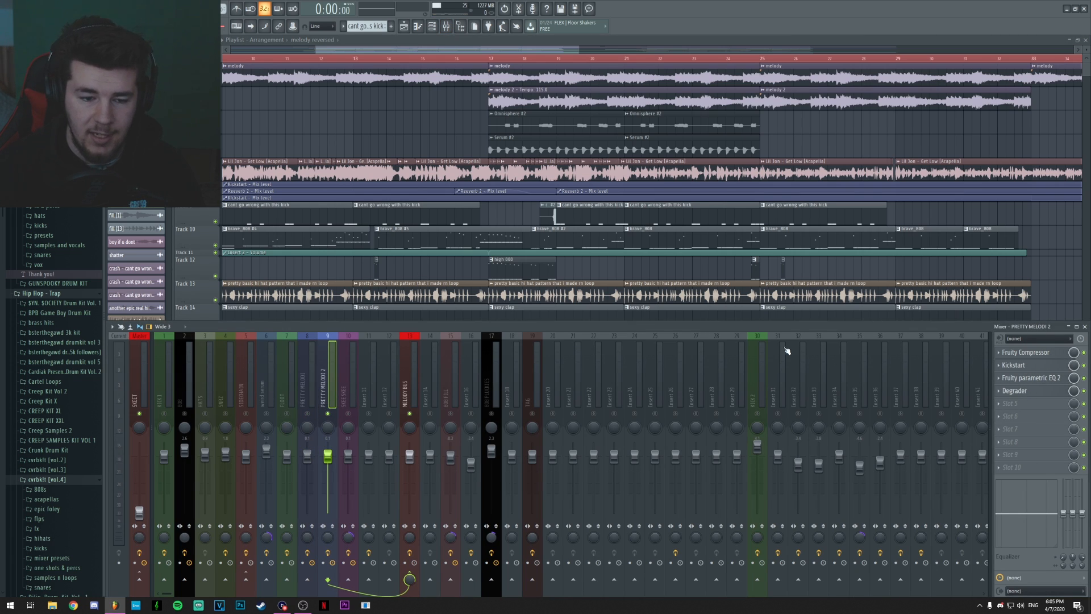
{"action": "left_click", "coordinate": [1015, 390]}
{"action": "left_click", "coordinate": [484, 157]}
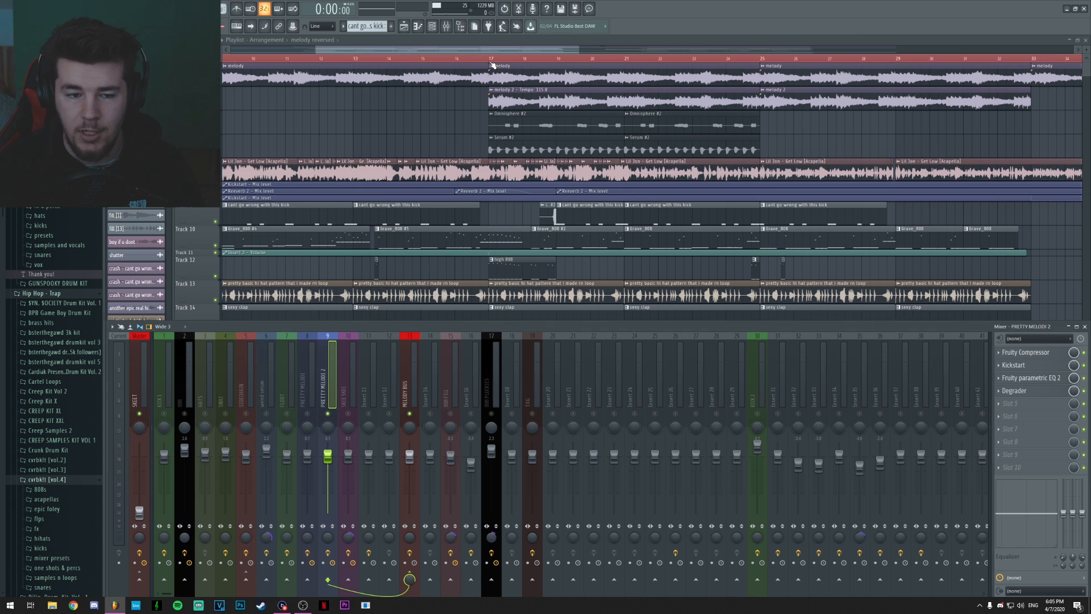
{"action": "key", "text": "space"}
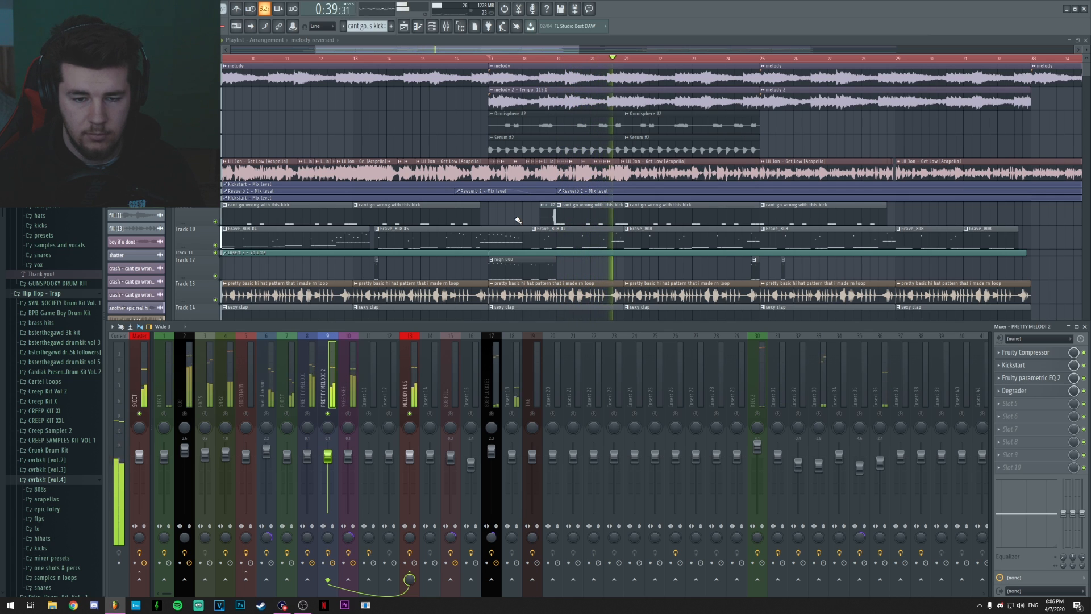
{"action": "key", "text": "space"}
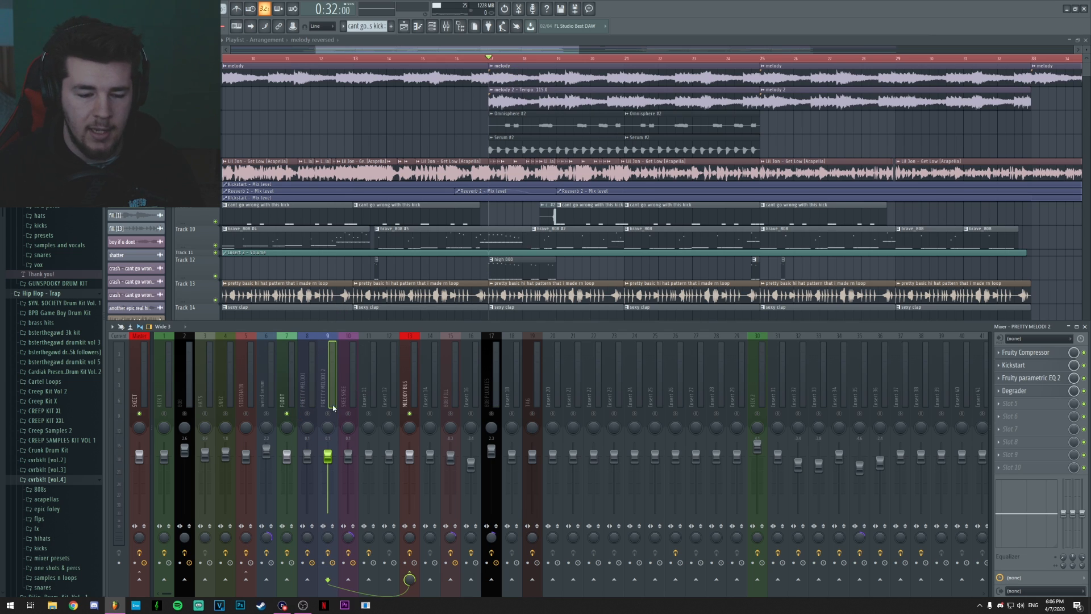
Audition the FLOOT and weird serum mixer tracks one at a time in solo from bar 17
{"action": "left_click", "coordinate": [285, 398]}
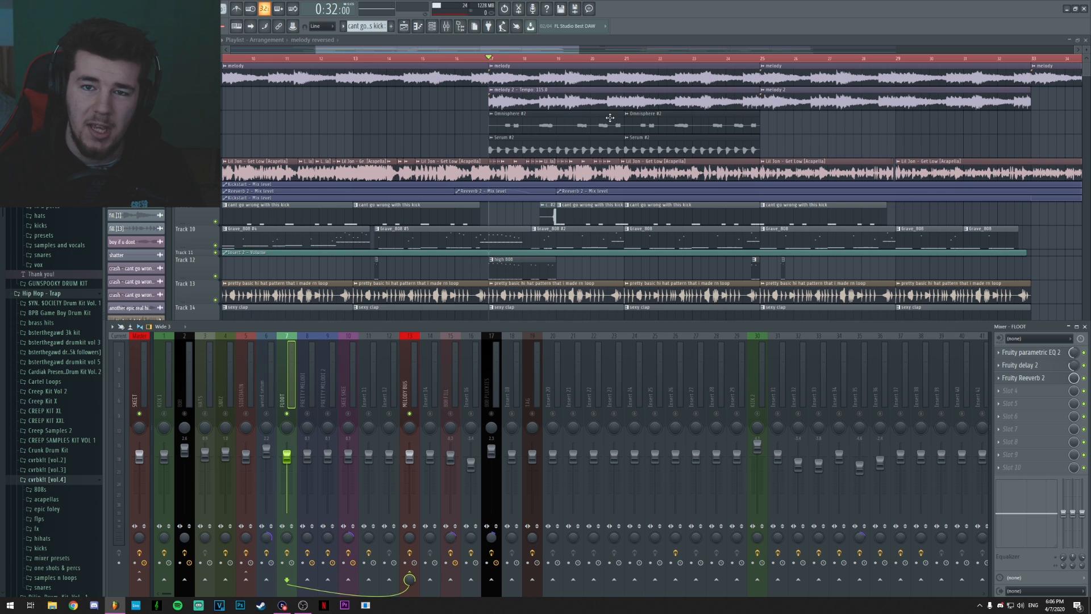
{"action": "key", "text": "space"}
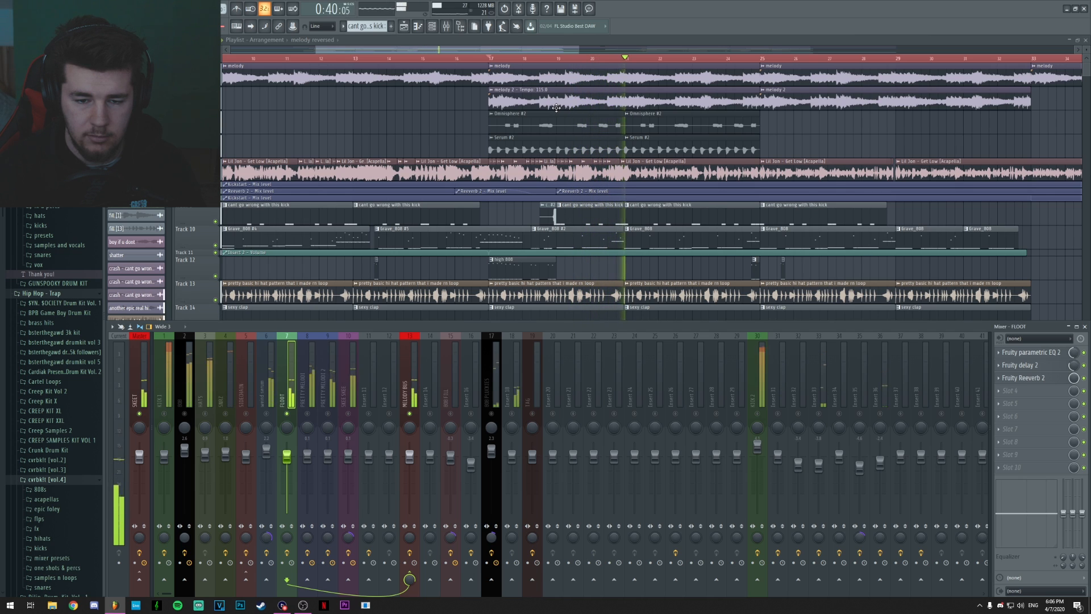
{"action": "key", "text": "space"}
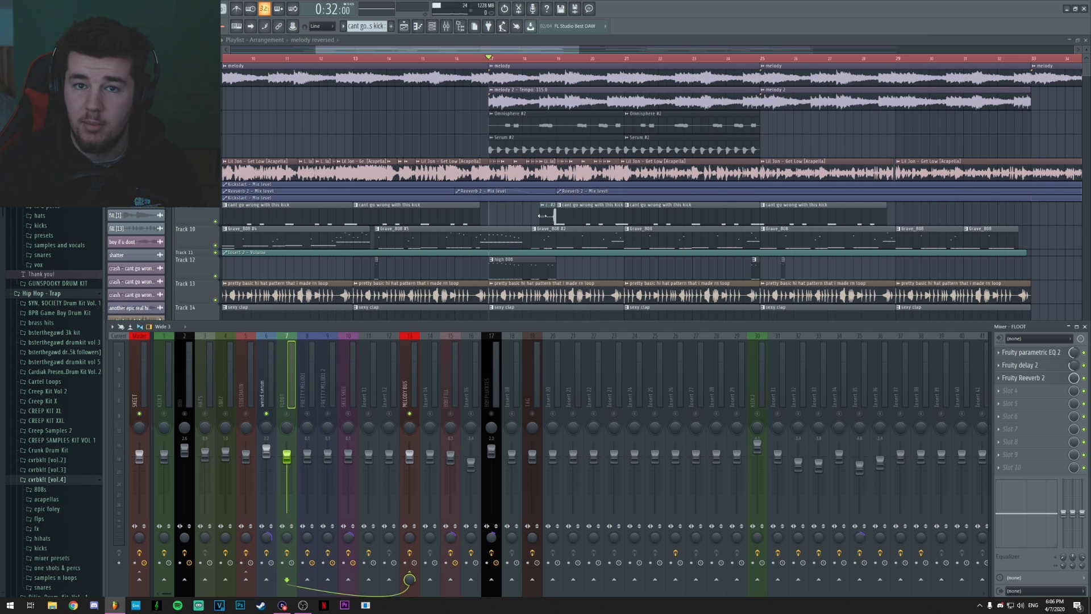
{"action": "key", "text": "space"}
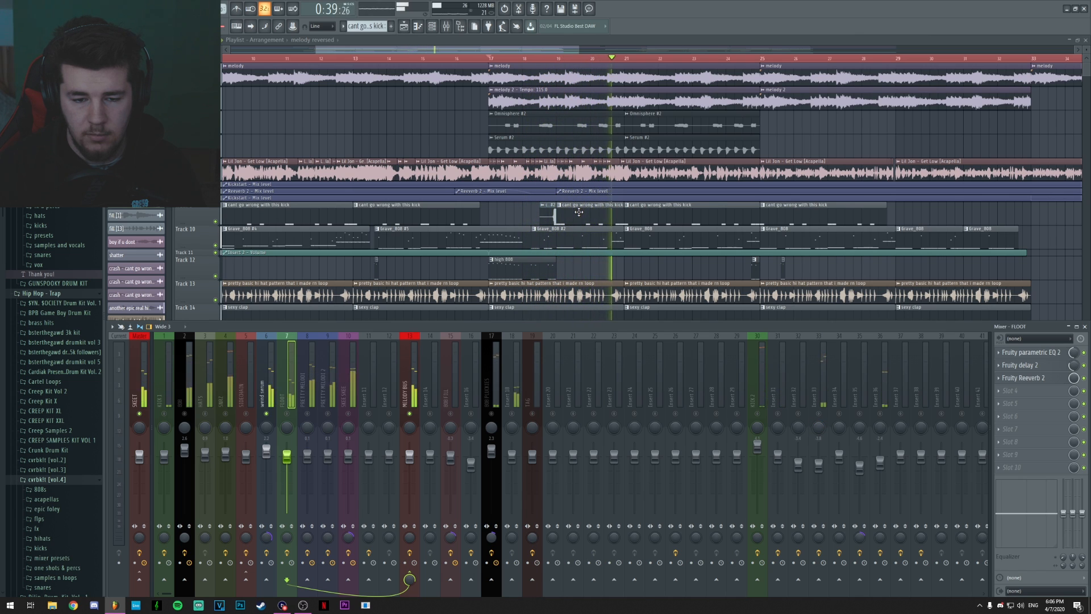
{"action": "key", "text": "space"}
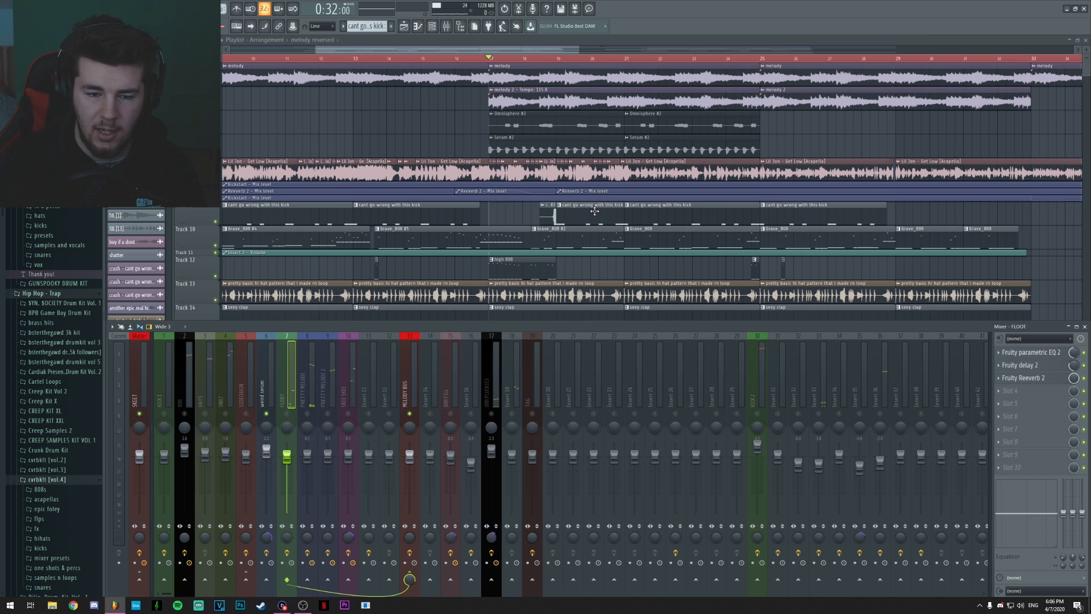
Select the SKEE SKEE mixer track and play it soloed from the start of the Lil Jon - Get Low acapella
{"action": "scroll", "coordinate": [476, 64], "scroll_direction": "down", "scroll_amount": 2}
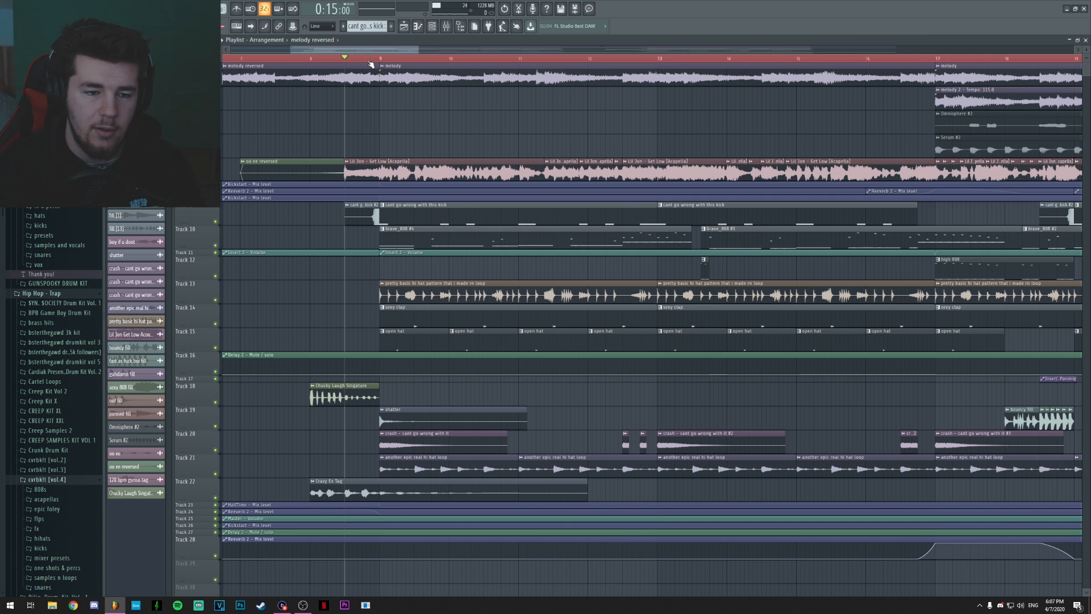
{"action": "scroll", "coordinate": [371, 64], "scroll_direction": "down", "scroll_amount": 2}
{"action": "scroll", "coordinate": [370, 63], "scroll_direction": "down", "scroll_amount": 1}
{"action": "scroll", "coordinate": [368, 62], "scroll_direction": "up", "scroll_amount": 3}
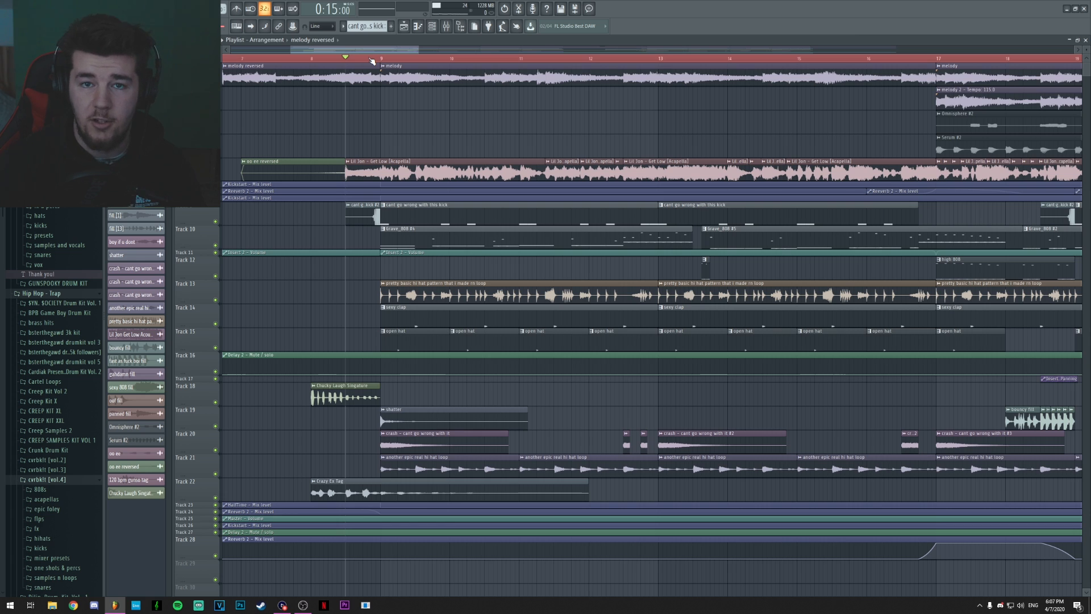
{"action": "key", "text": "F9"}
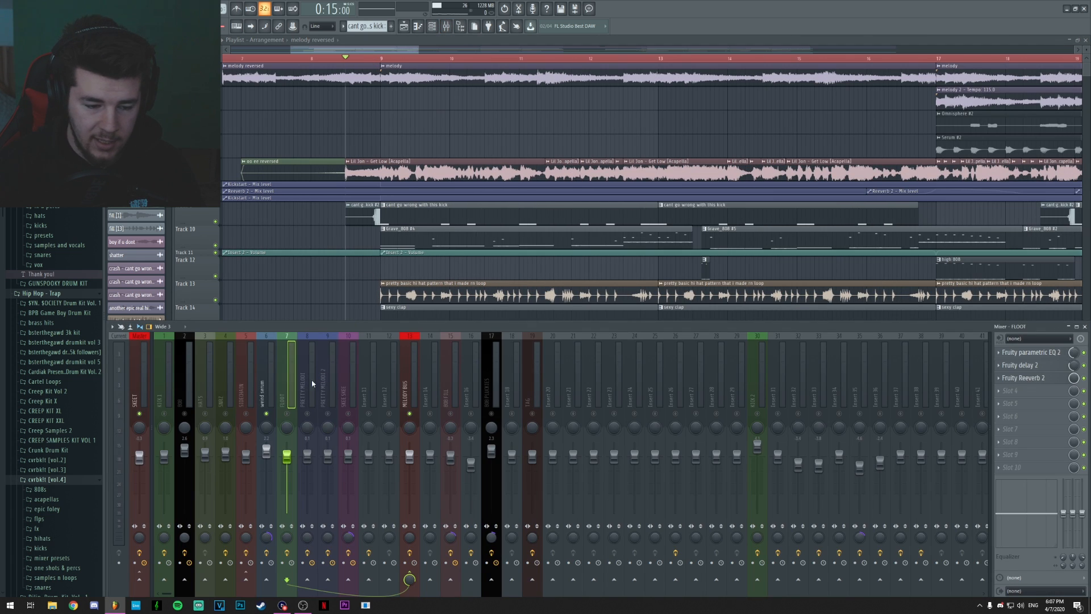
{"action": "left_click", "coordinate": [348, 392]}
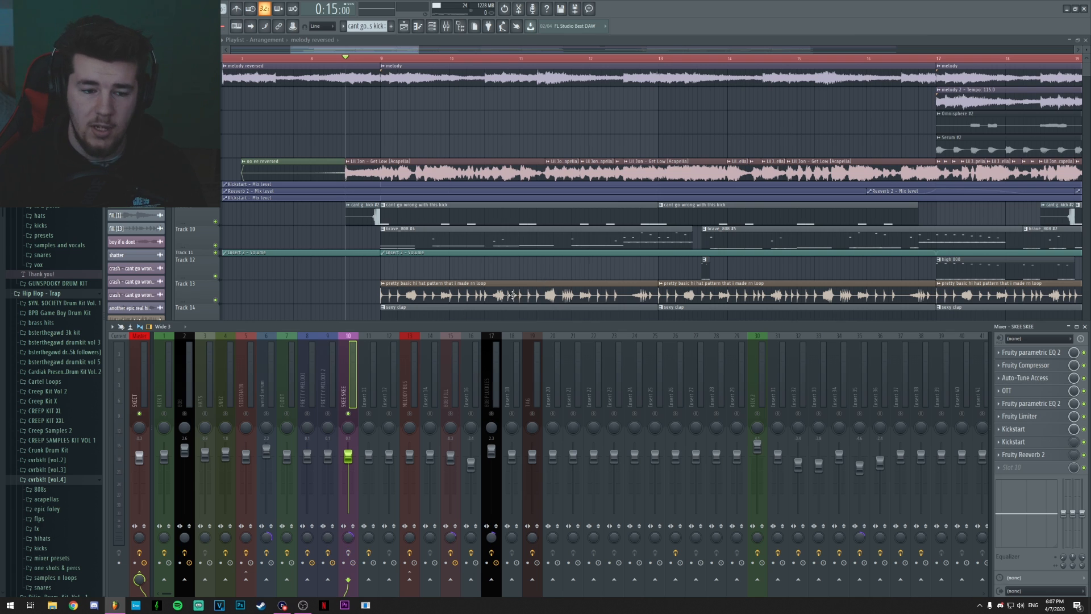
{"action": "key", "text": "space"}
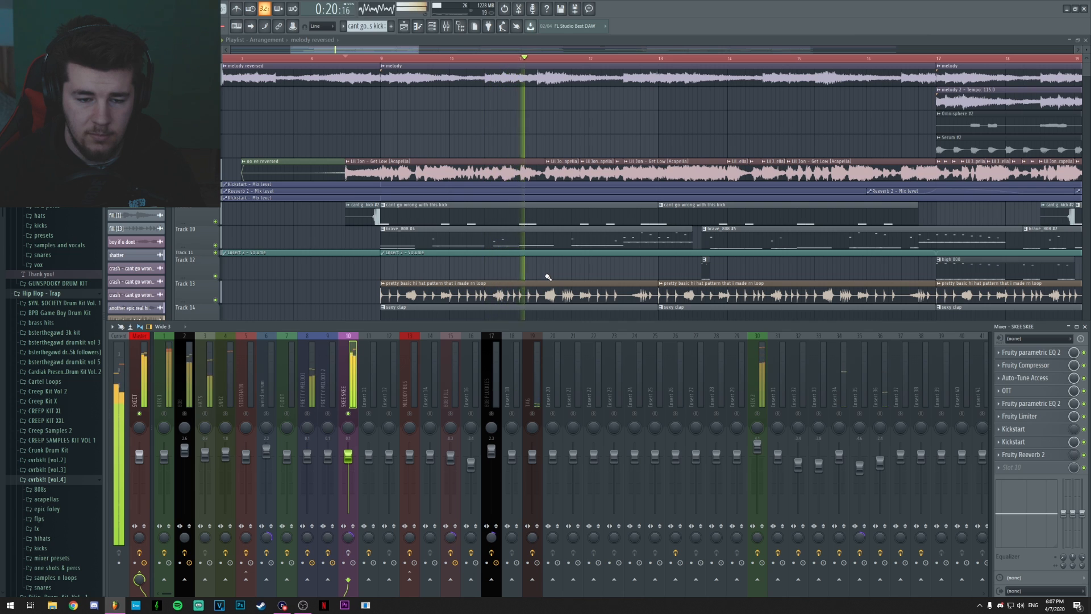
{"action": "key", "text": "space"}
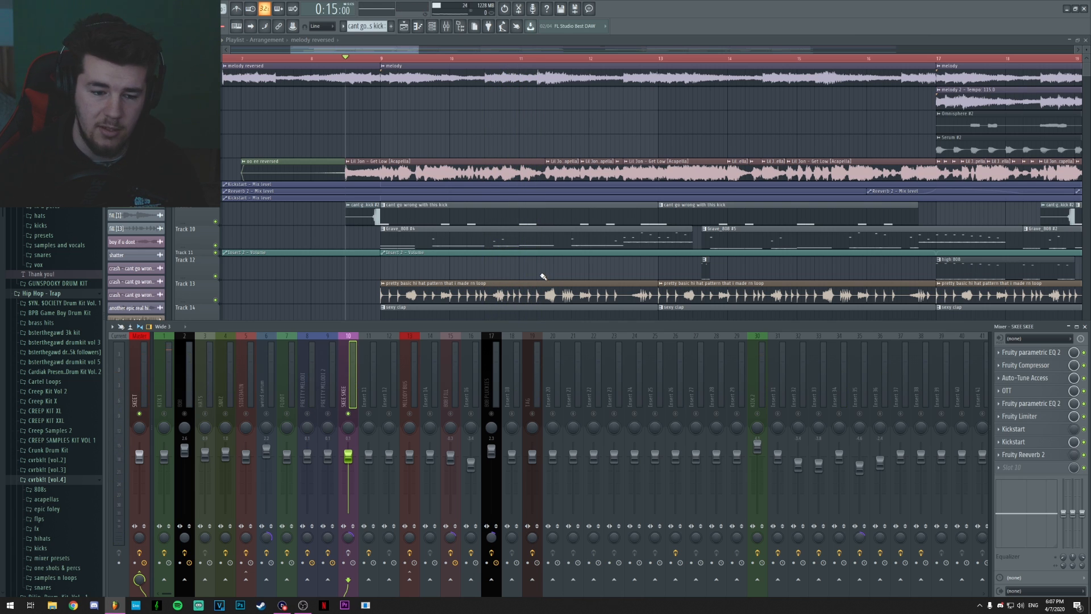
Inspect the curve of the first Fruity parametric EQ 2 on the SKEE SKEE track and close the plugin
{"action": "left_click", "coordinate": [1030, 353]}
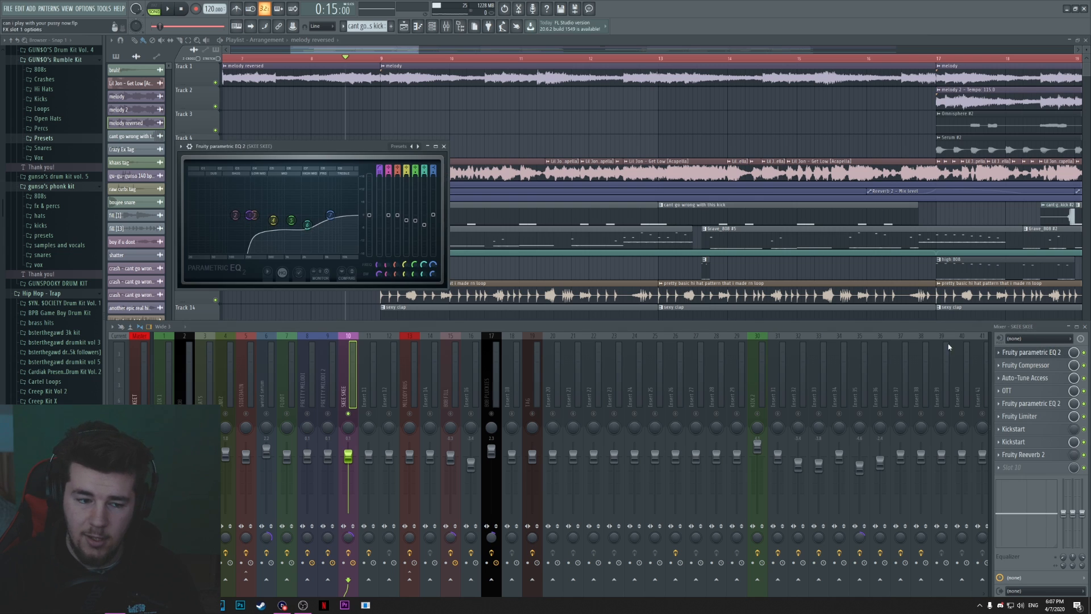
{"action": "left_click_drag", "start_coordinate": [347, 149], "coordinate": [504, 130]}
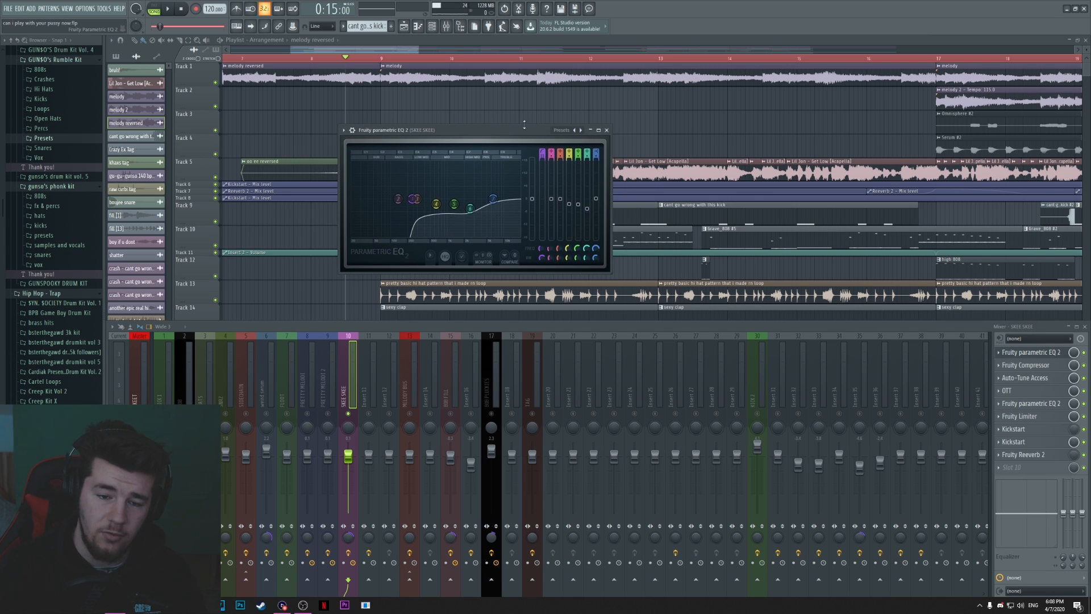
{"action": "left_click", "coordinate": [606, 130]}
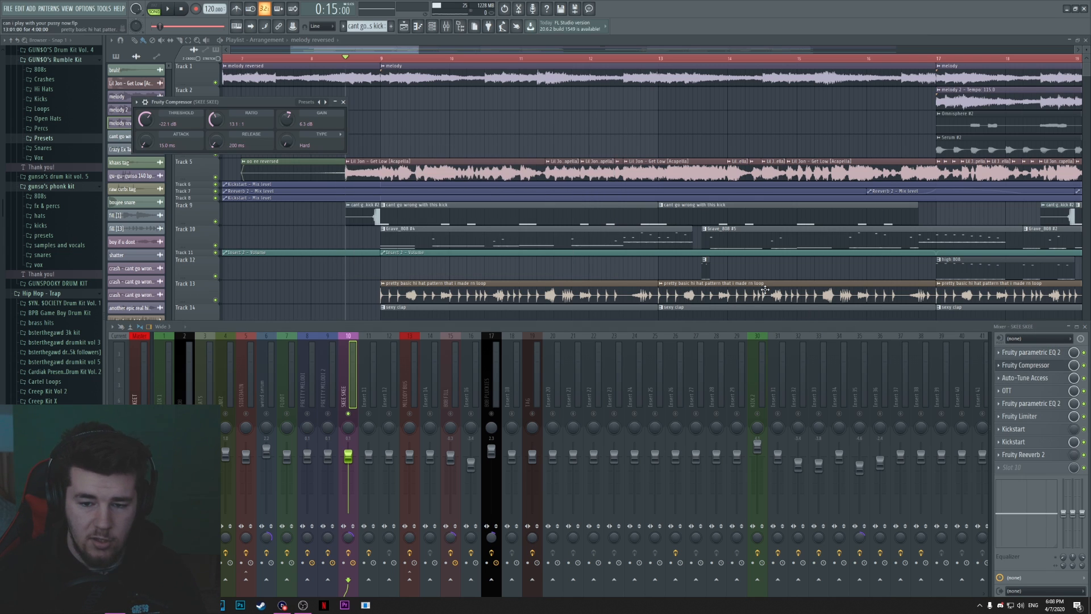
Review the Fruity Compressor and OTT settings on the SKEE SKEE track and close both plugins
{"action": "scroll", "coordinate": [609, 56], "scroll_direction": "down", "scroll_amount": 3}
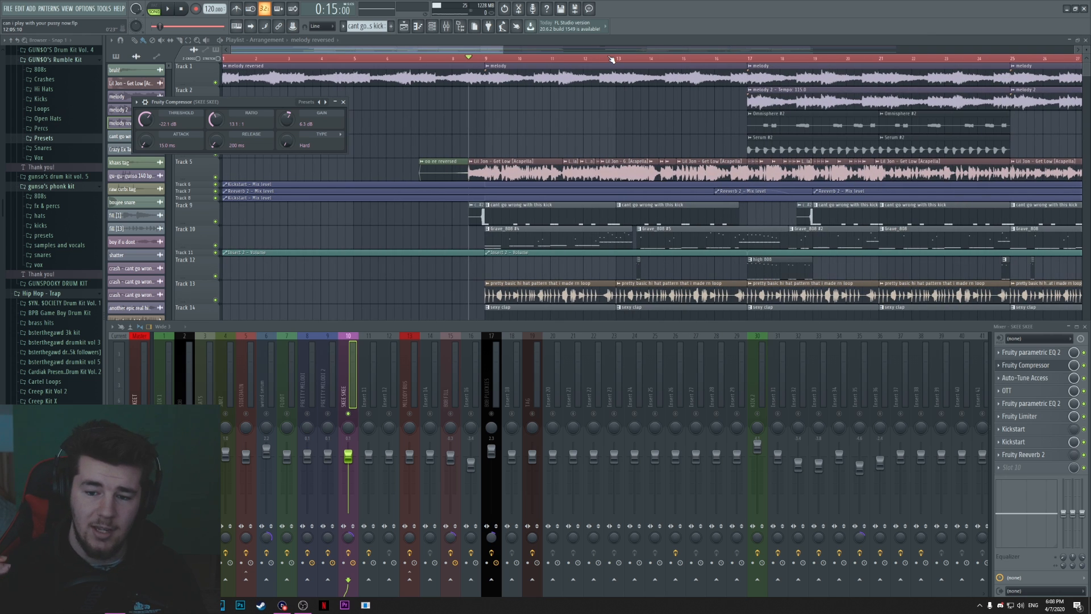
{"action": "scroll", "coordinate": [610, 50], "scroll_direction": "down", "scroll_amount": 2}
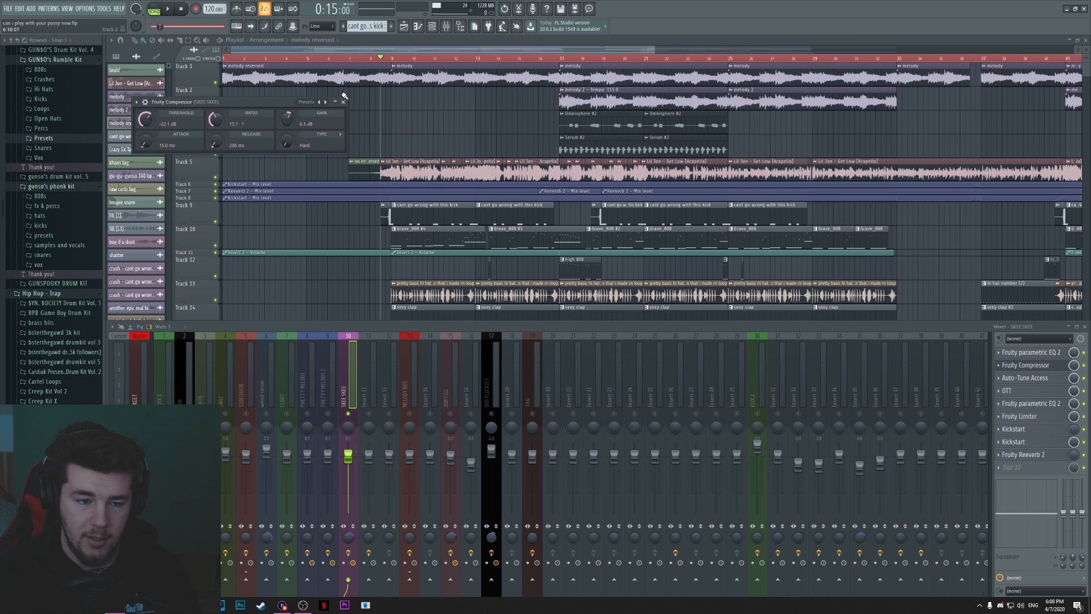
{"action": "left_click", "coordinate": [1026, 365]}
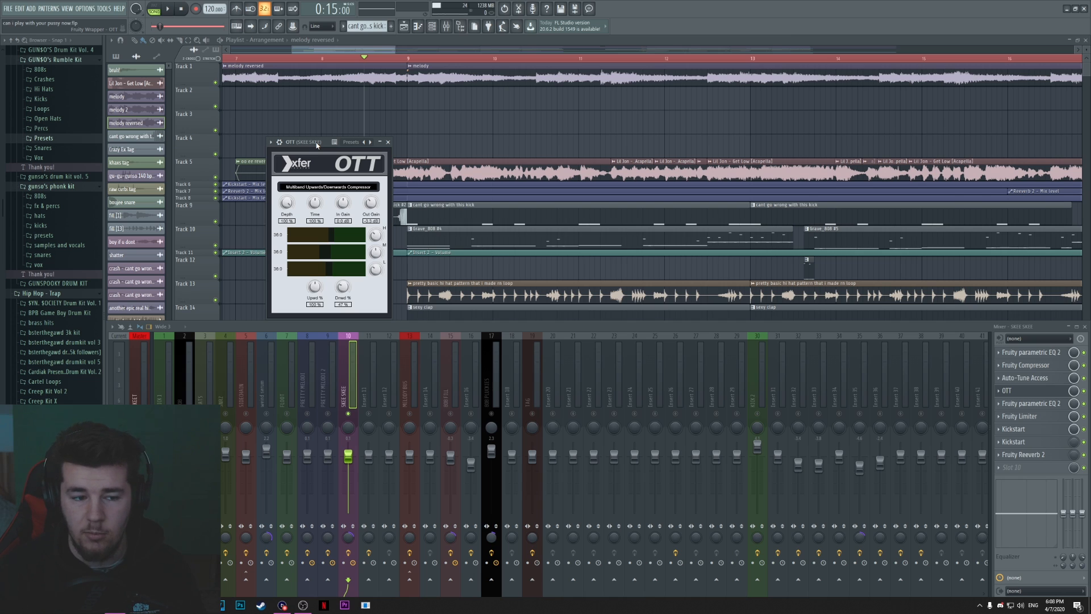
{"action": "left_click_drag", "start_coordinate": [317, 145], "coordinate": [310, 145]}
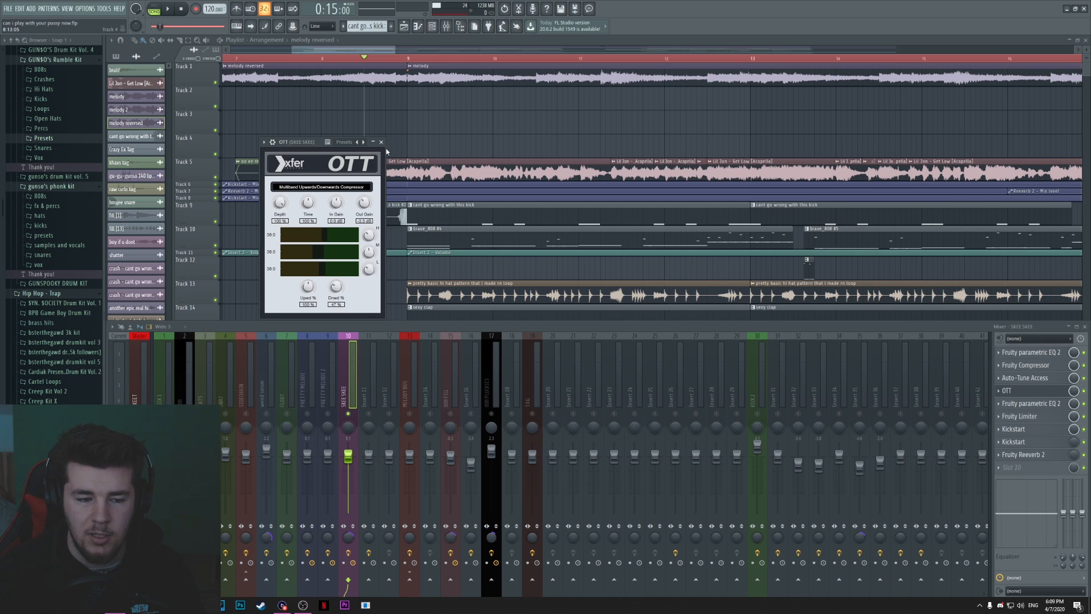
{"action": "left_click", "coordinate": [381, 142]}
Inspect the second Fruity parametric EQ 2 and the Fruity Limiter on the SKEE SKEE track
{"action": "left_click", "coordinate": [1023, 405]}
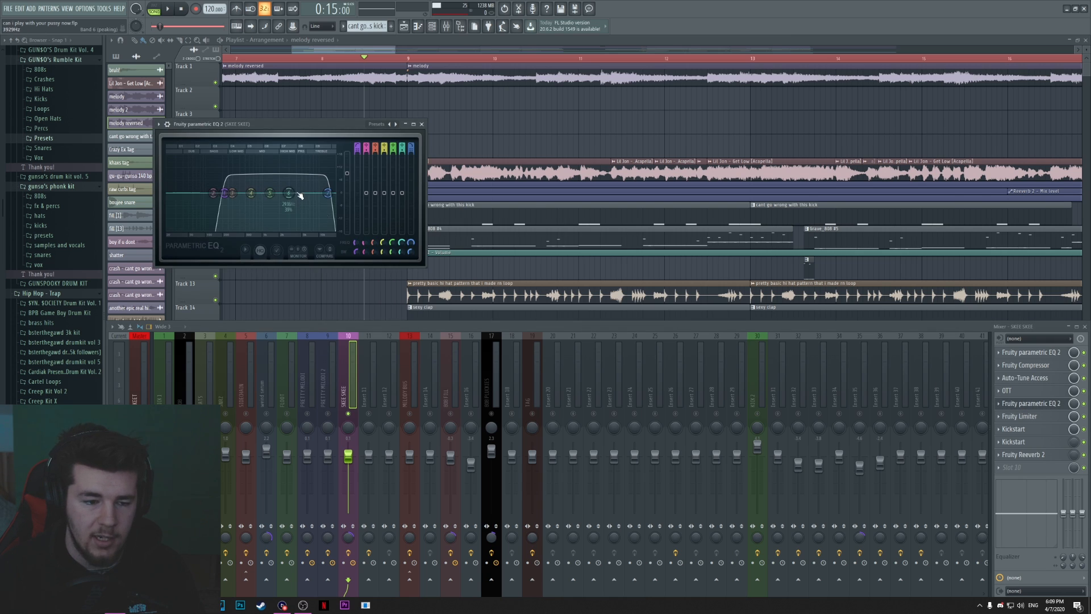
{"action": "left_click_drag", "start_coordinate": [307, 127], "coordinate": [401, 122]}
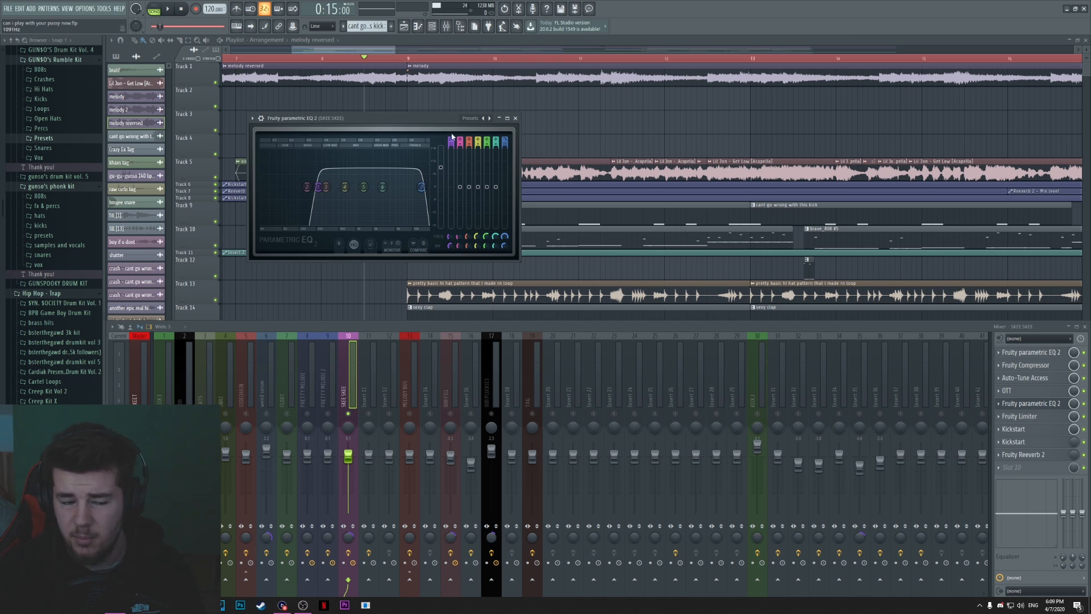
{"action": "left_click", "coordinate": [515, 118]}
{"action": "left_click", "coordinate": [1019, 416]}
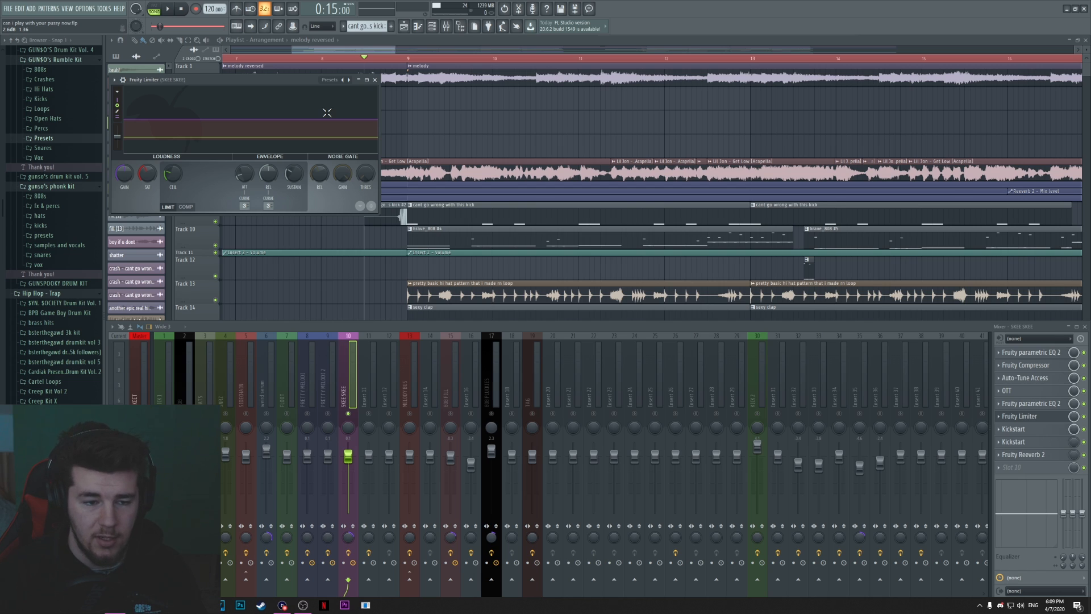
Compare the two Kickstart plugins on the SKEE SKEE track side by side, leaving only the second one open
{"action": "left_click", "coordinate": [1014, 430]}
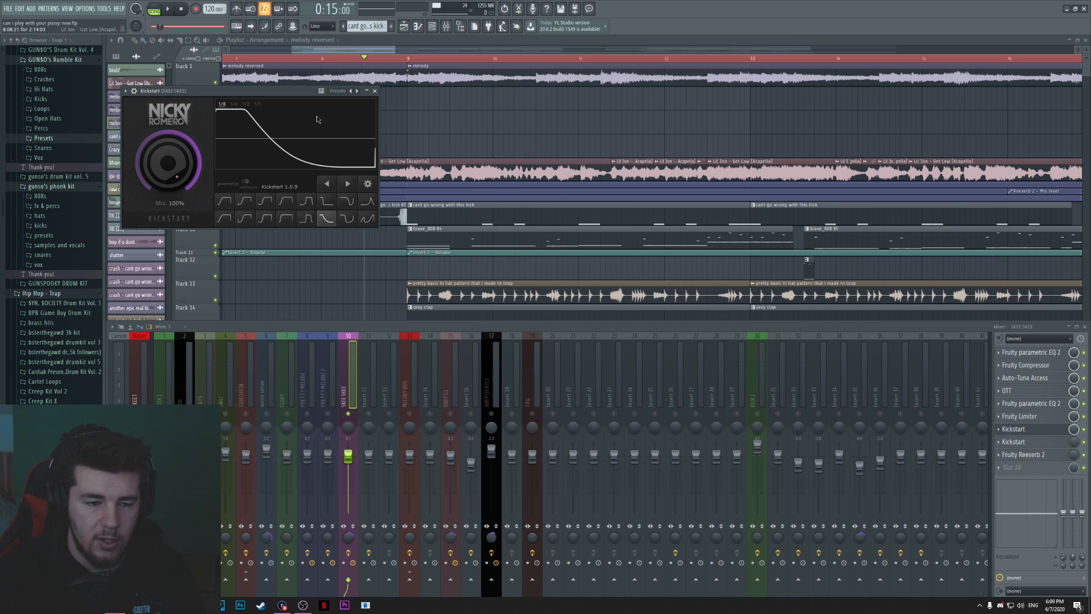
{"action": "left_click_drag", "start_coordinate": [317, 111], "coordinate": [338, 160]}
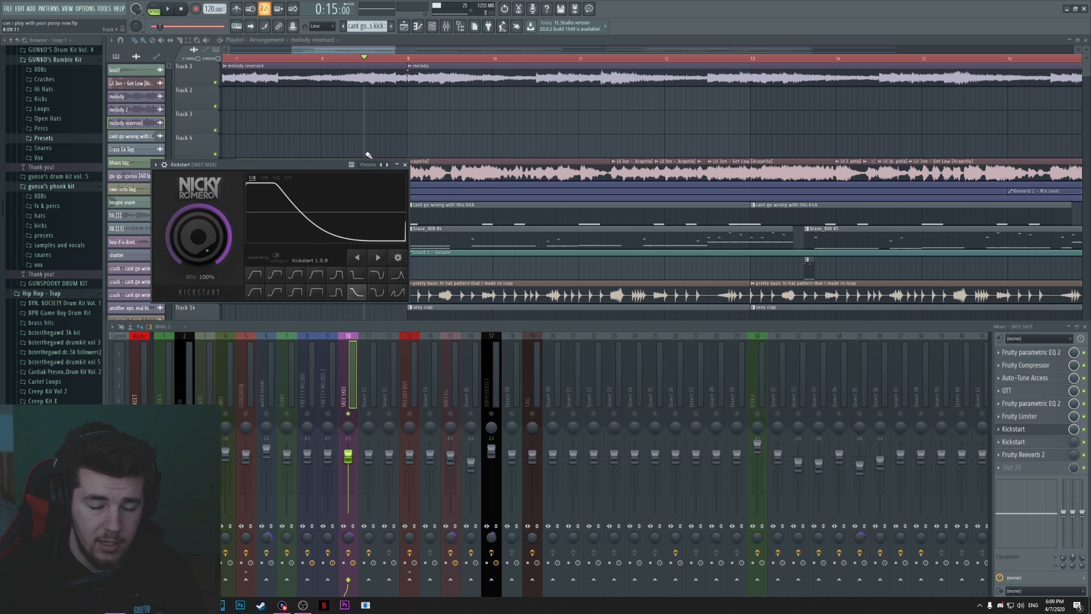
{"action": "key", "text": "space"}
{"action": "key", "text": "space"}
{"action": "left_click", "coordinate": [1013, 442]}
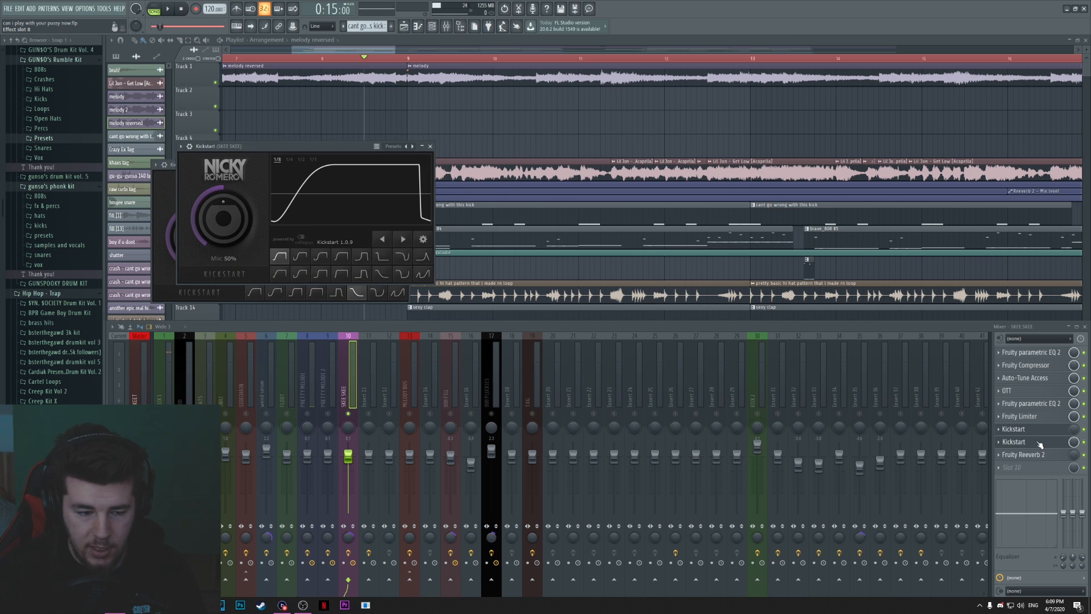
{"action": "left_click_drag", "start_coordinate": [196, 146], "coordinate": [428, 148]}
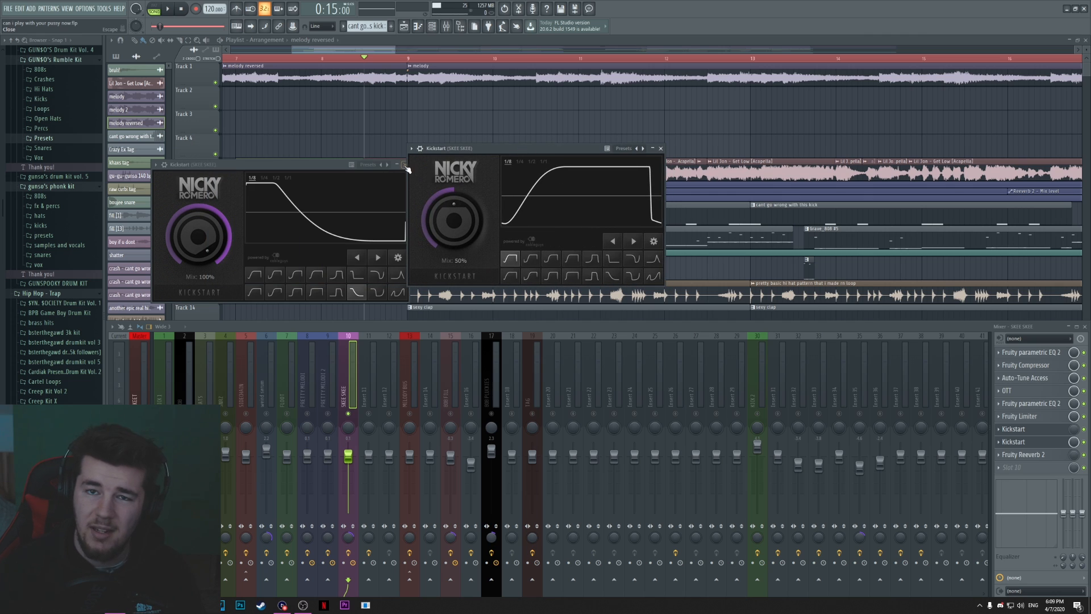
{"action": "left_click", "coordinate": [404, 165]}
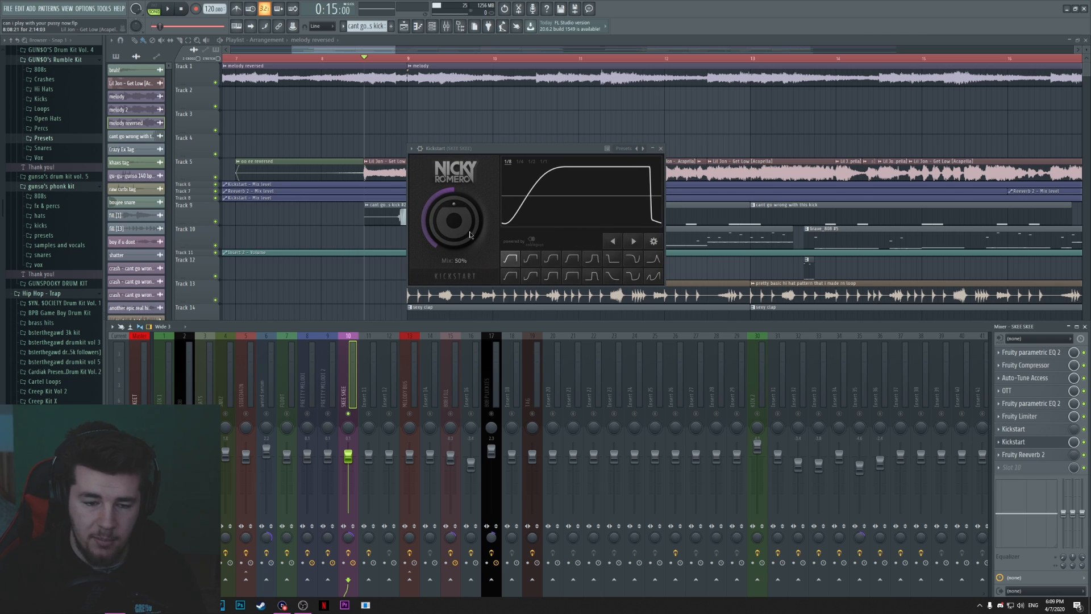
{"action": "left_click_drag", "start_coordinate": [506, 153], "coordinate": [398, 168]}
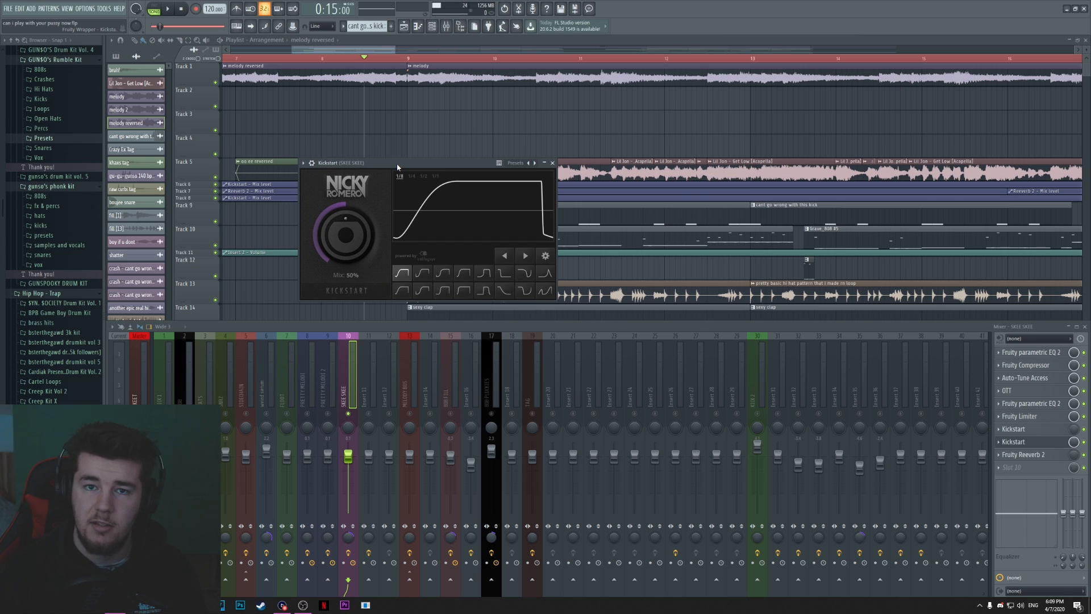
Check the Fruity Reeverb 2 on the SKEE SKEE track, close it and play the arrangement from the acapella's start
{"action": "left_click", "coordinate": [1037, 456]}
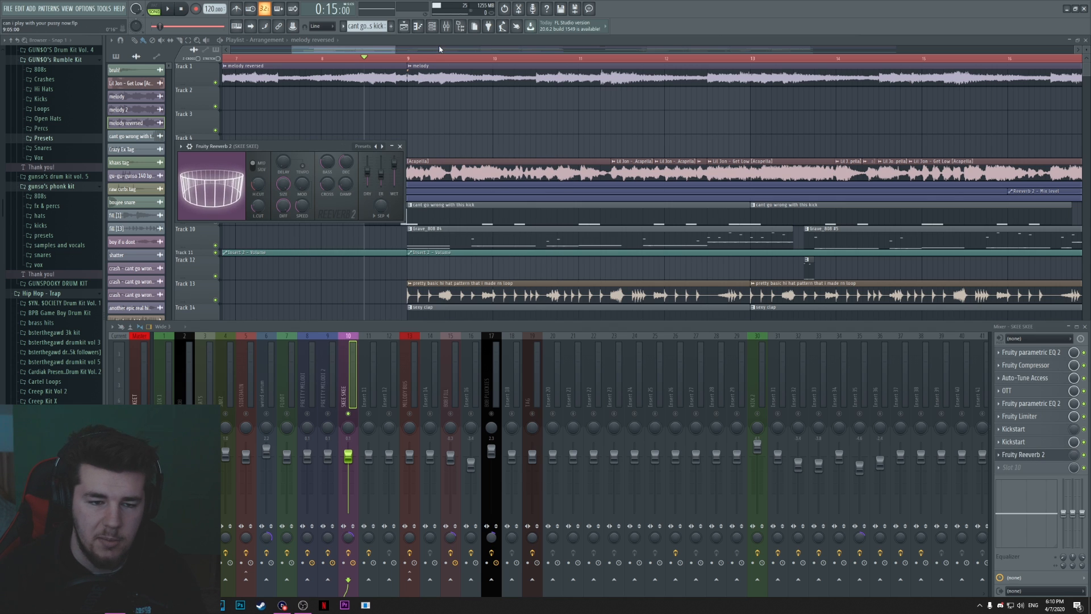
{"action": "scroll", "coordinate": [432, 59], "scroll_direction": "down", "scroll_amount": 2}
{"action": "scroll", "coordinate": [431, 59], "scroll_direction": "down", "scroll_amount": 2}
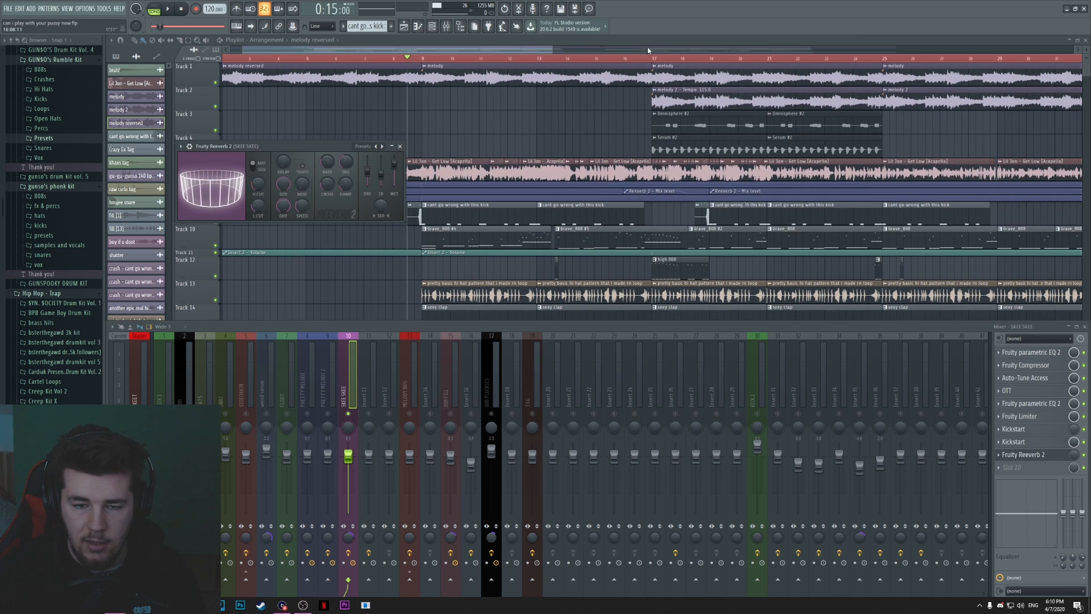
{"action": "left_click", "coordinate": [399, 146]}
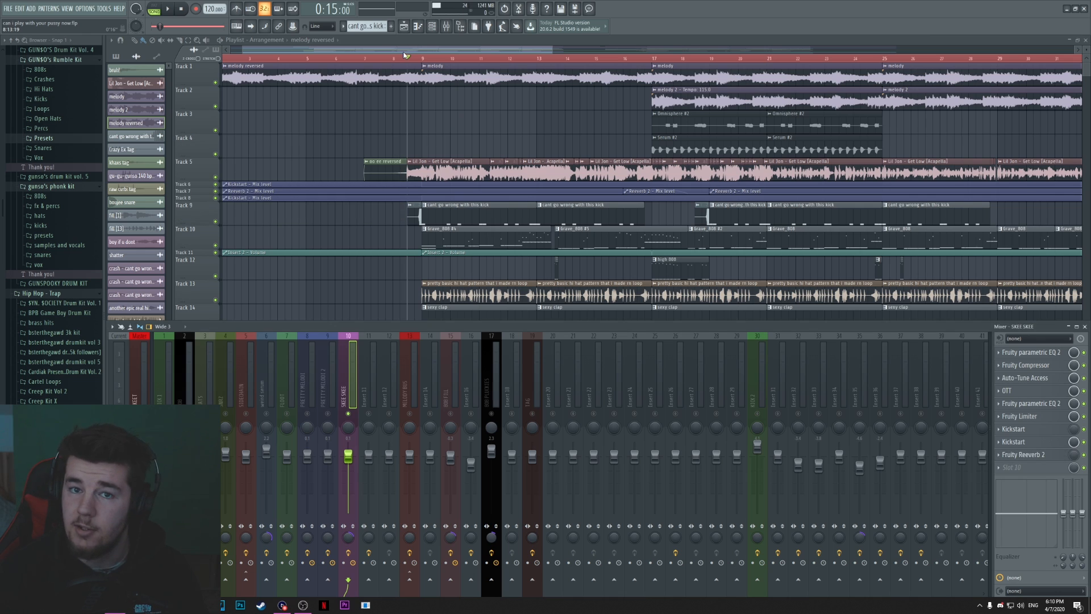
{"action": "key", "text": "space"}
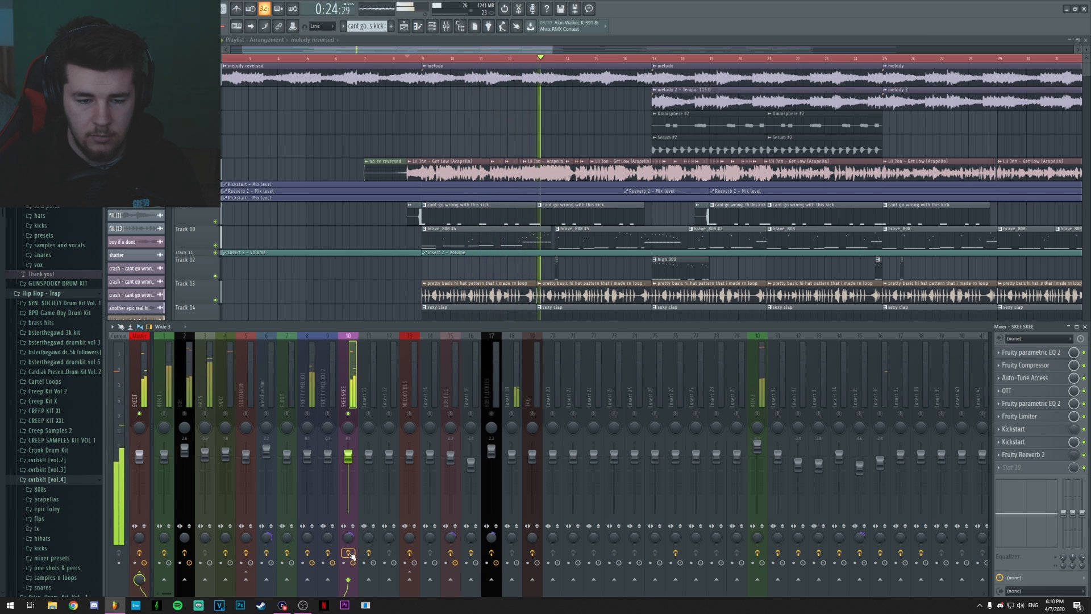
{"action": "key", "text": "space"}
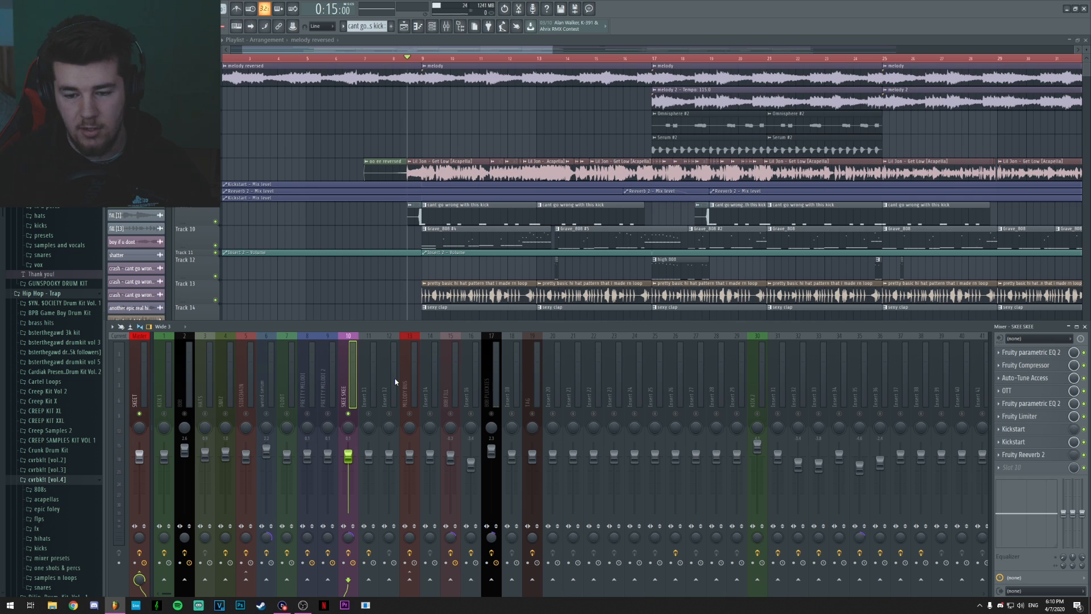
Solo the KICK 1 mixer track and view the cant go wrong with this kick pattern in the piano roll alongside the mixer
{"action": "scroll", "coordinate": [532, 74], "scroll_direction": "down", "scroll_amount": 3}
{"action": "left_click", "coordinate": [165, 375]}
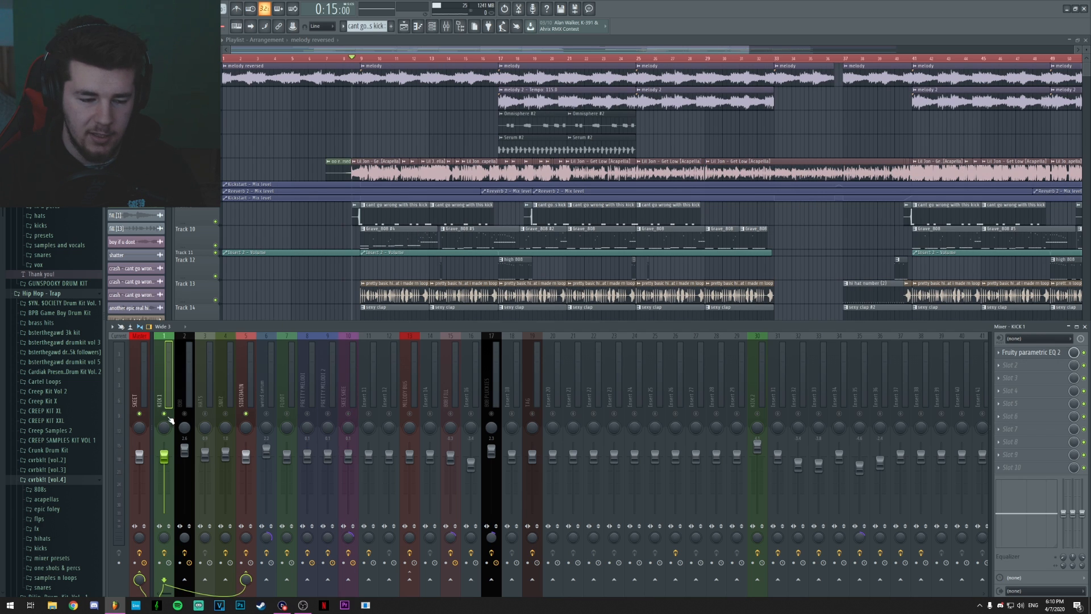
{"action": "double_click", "coordinate": [411, 211]}
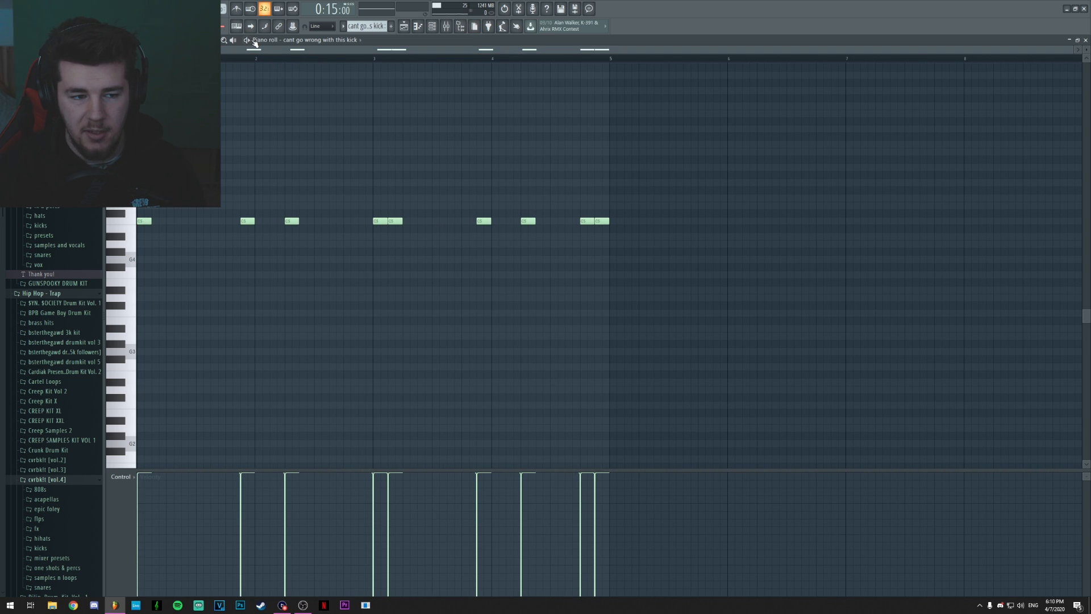
{"action": "key", "text": "space"}
{"action": "key", "text": "F9"}
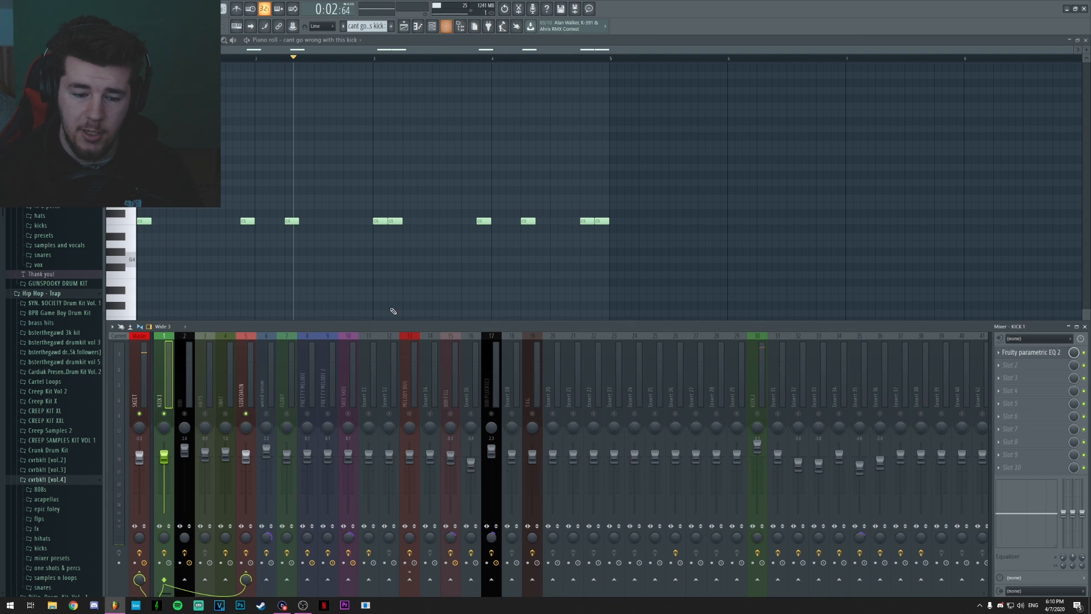
Inspect the Fruity parametric EQ 2 on KICK 1 while the kick pattern plays, and close the plugin and piano roll
{"action": "left_click", "coordinate": [1027, 353]}
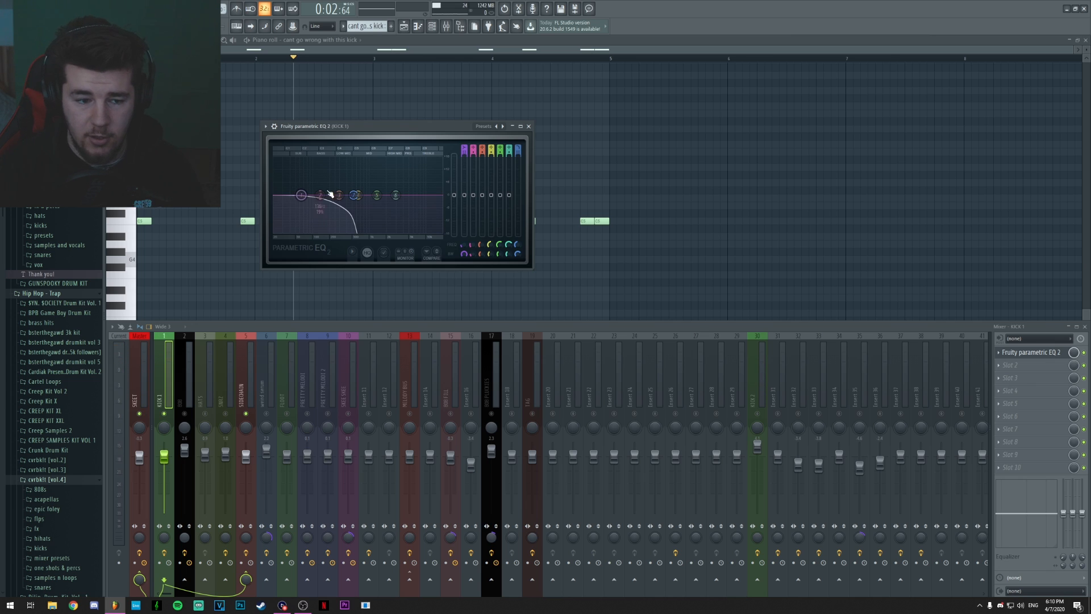
{"action": "key", "text": "space"}
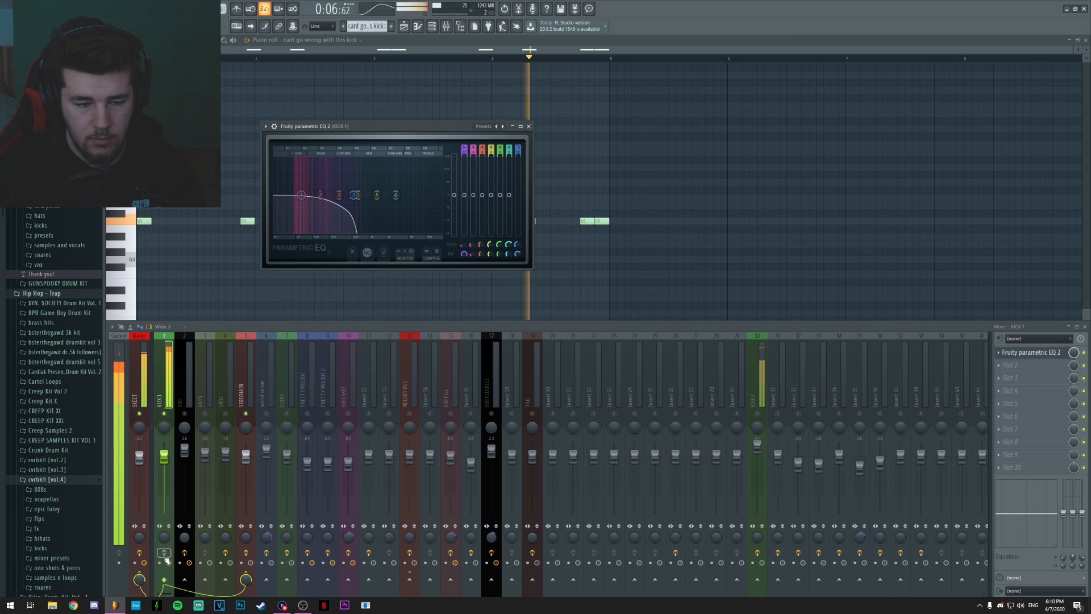
{"action": "left_click", "coordinate": [527, 126]}
{"action": "key", "text": "space"}
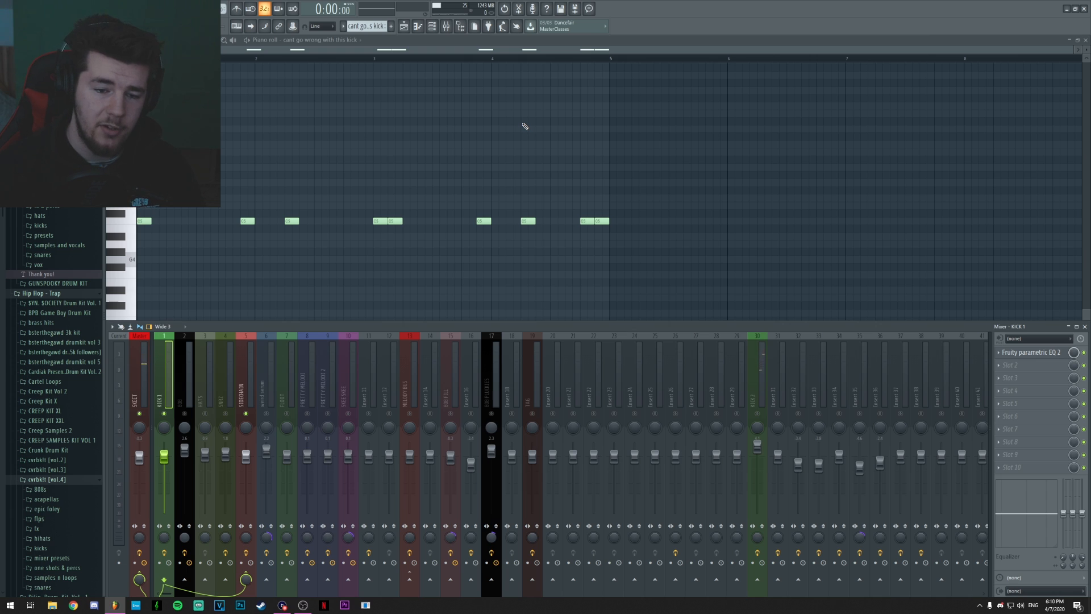
{"action": "left_click", "coordinate": [1086, 40]}
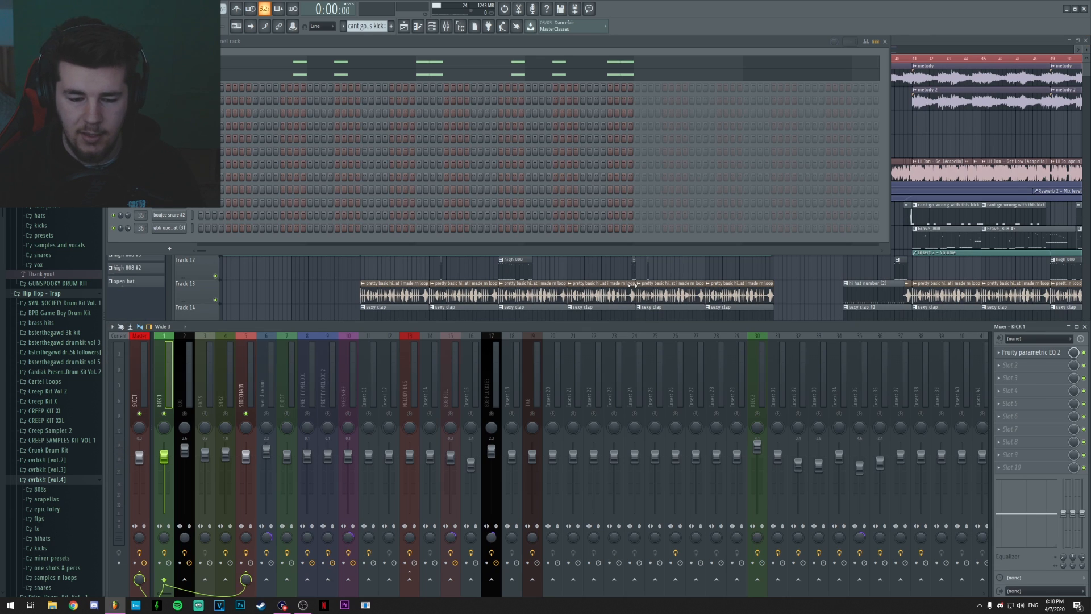
Audition the KICK 2 mixer track in solo and inspect its Fruity parametric EQ 2 curve
{"action": "left_click", "coordinate": [762, 395]}
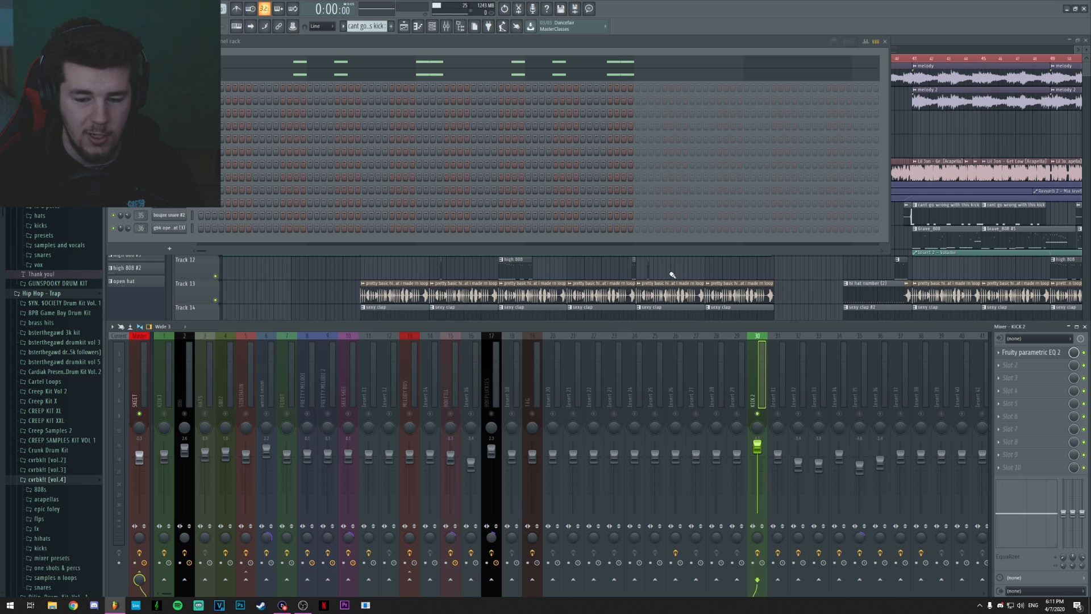
{"action": "key", "text": "space"}
{"action": "key", "text": "space"}
{"action": "left_click", "coordinate": [1033, 353]}
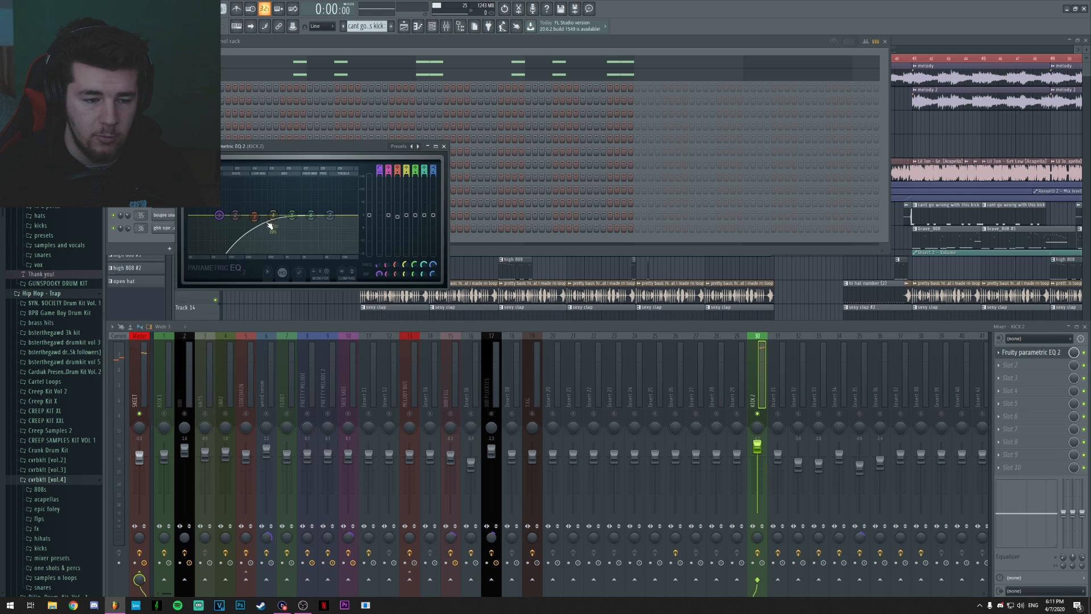
{"action": "left_click_drag", "start_coordinate": [319, 146], "coordinate": [362, 150]}
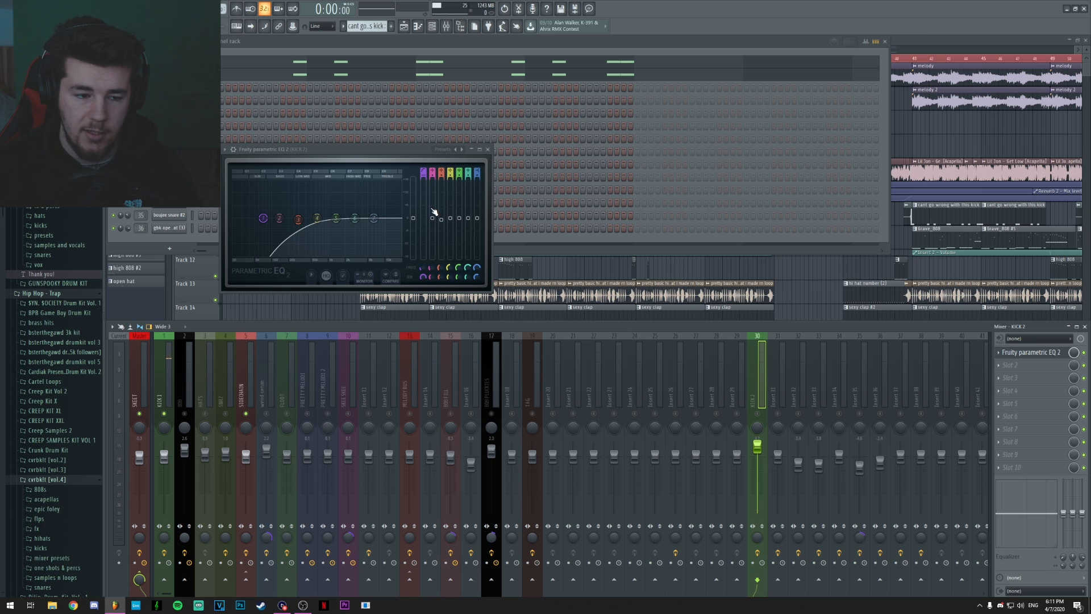
Play KICK 1 and KICK 2 together and close the KICK 2 equalizer
{"action": "key", "text": "space"}
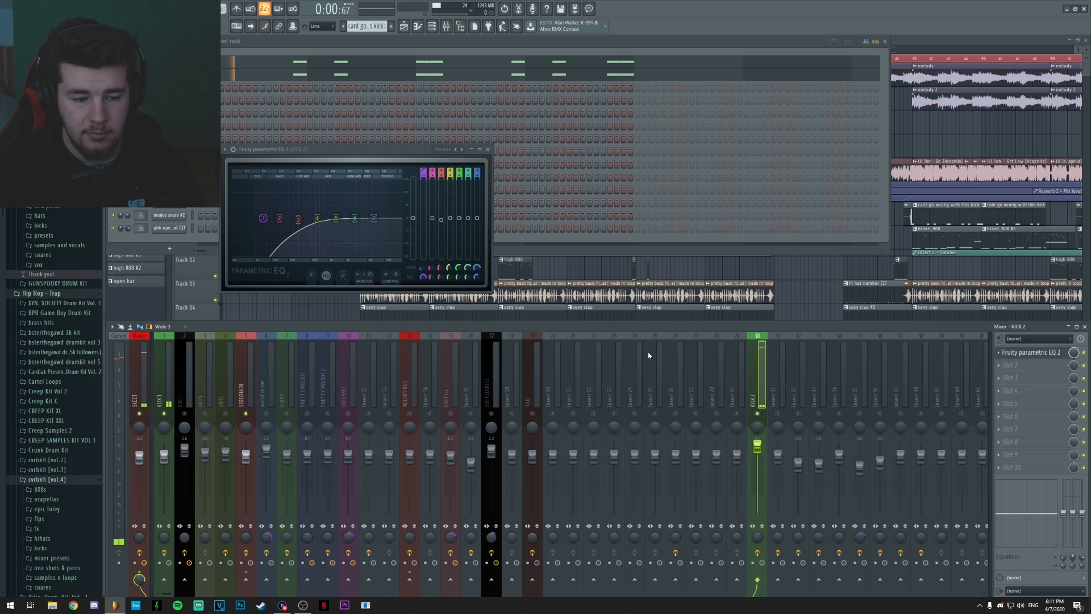
{"action": "key", "text": "space"}
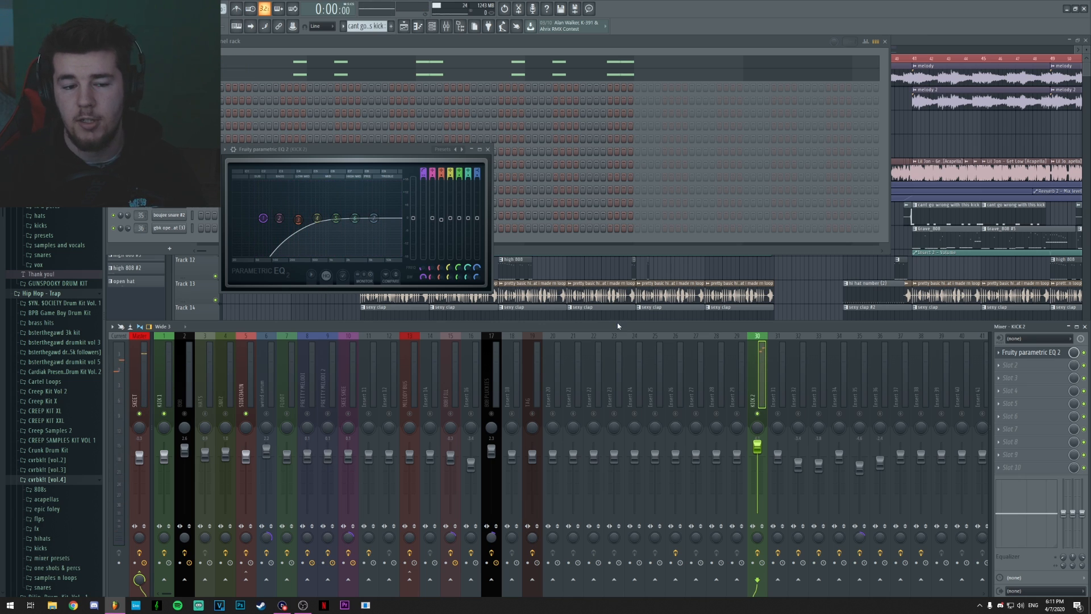
{"action": "left_click", "coordinate": [487, 149]}
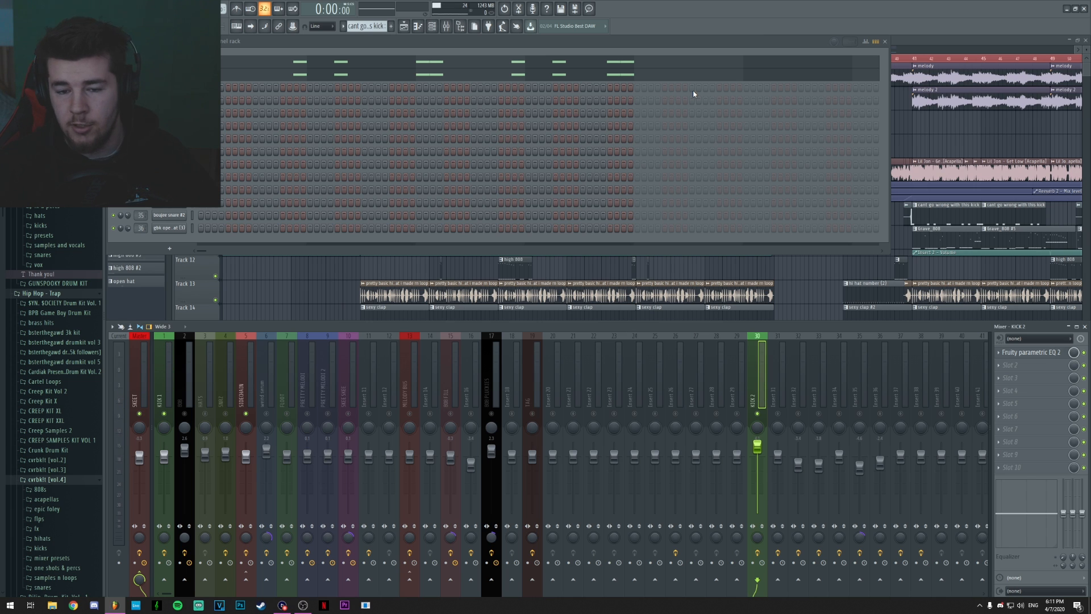
Bring up the playlist and place the playhead just before the start of the Lil Jon - Get Low acapella
{"action": "key", "text": "F5"}
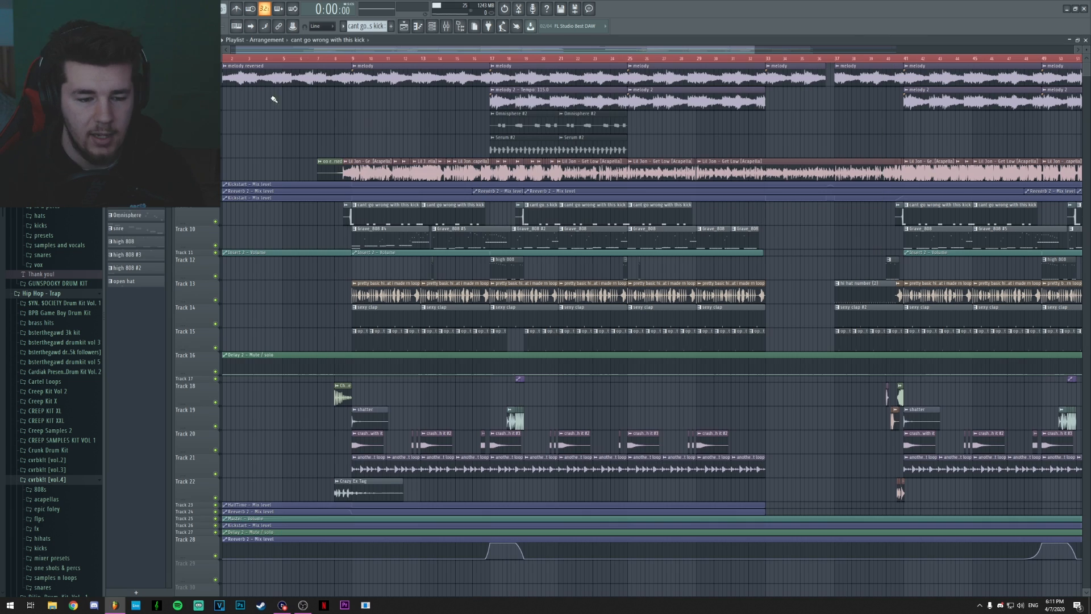
{"action": "scroll", "coordinate": [344, 61], "scroll_direction": "up", "scroll_amount": 6}
{"action": "left_click", "coordinate": [357, 59]}
{"action": "left_click", "coordinate": [367, 59]}
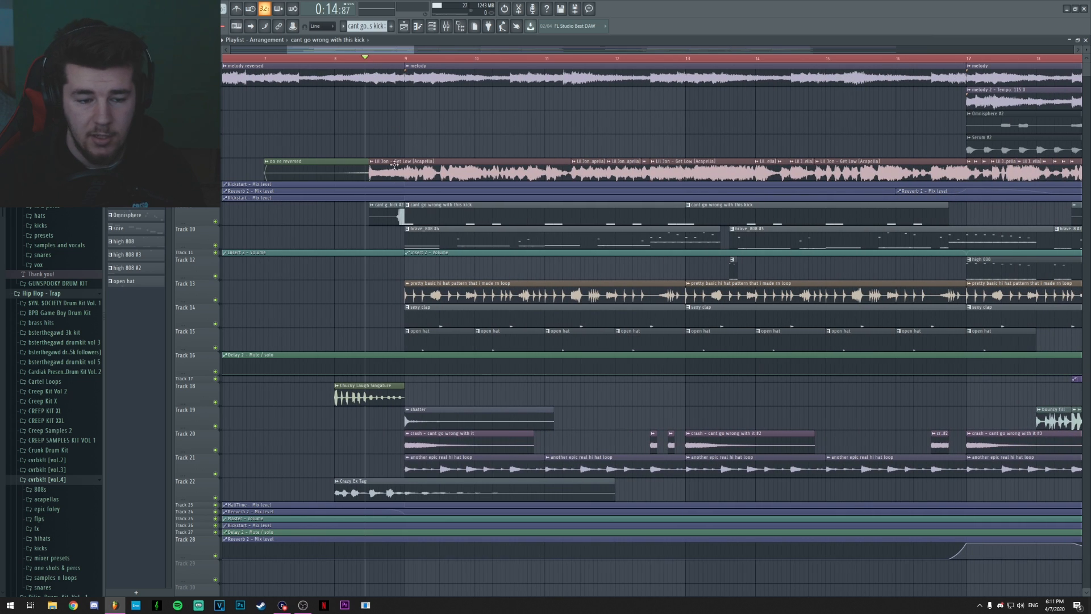
Check the cant go wrong with this kick #2 clip before bar 9 and play from the playhead with the mixer shown
{"action": "double_click", "coordinate": [393, 205]}
{"action": "key", "text": "Escape"}
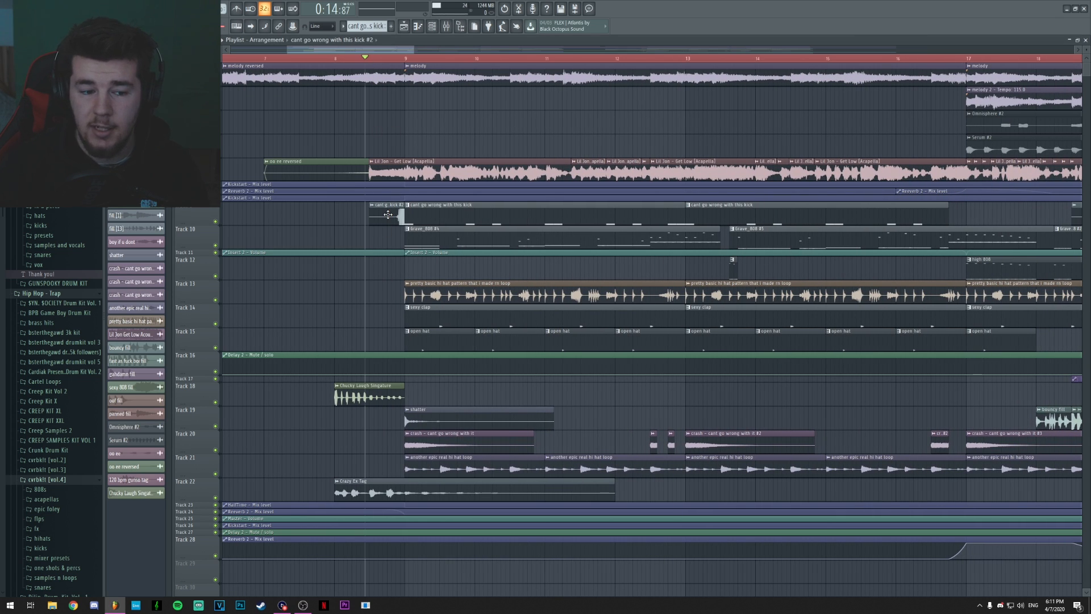
{"action": "key", "text": "F9"}
{"action": "key", "text": "space"}
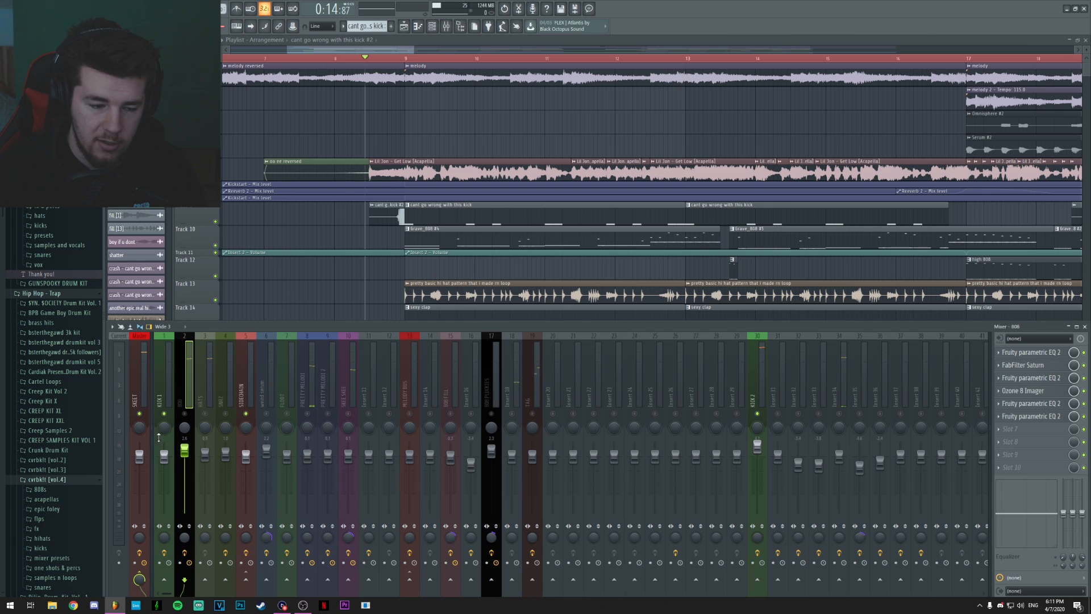
Stop playback, maximize the playlist view and place the playhead at bar 9, where the main melody starts
{"action": "key", "text": "space"}
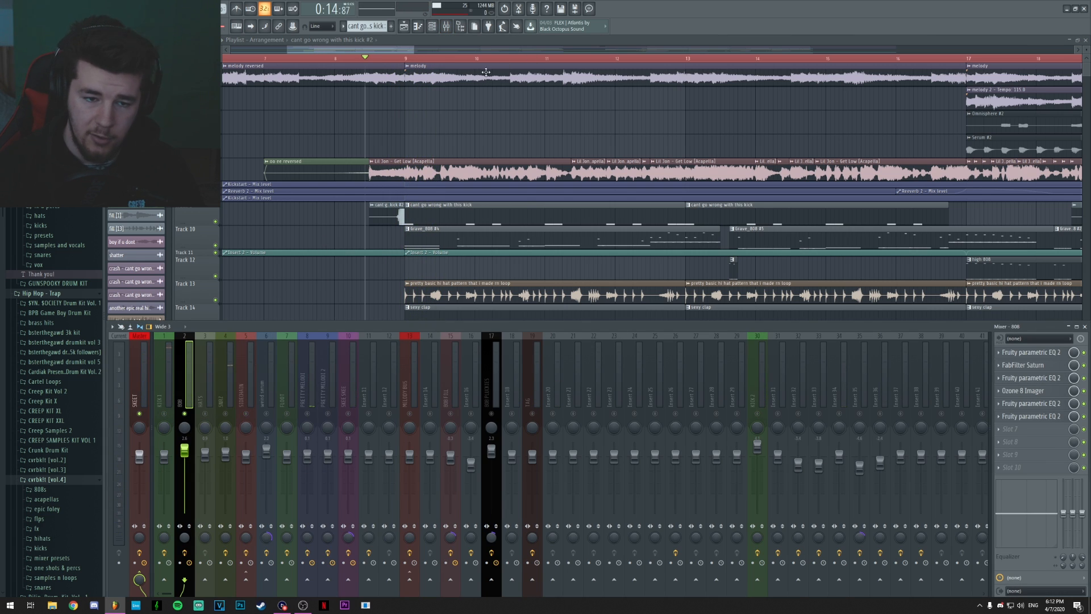
{"action": "scroll", "coordinate": [457, 60], "scroll_direction": "down", "scroll_amount": 3}
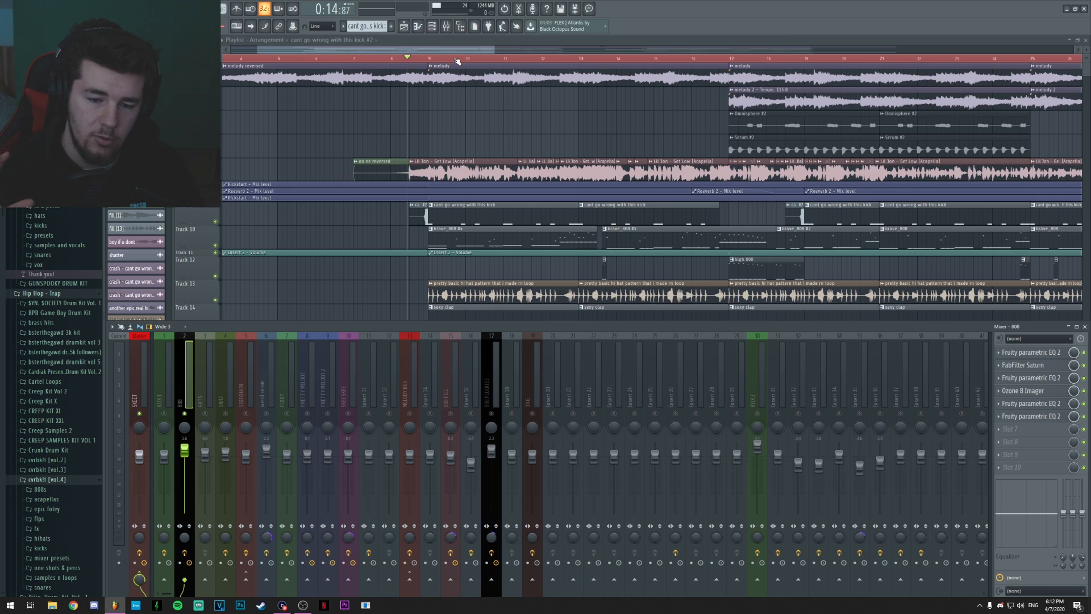
{"action": "scroll", "coordinate": [403, 52], "scroll_direction": "up", "scroll_amount": 3}
{"action": "key", "text": "F9"}
{"action": "left_click_drag", "start_coordinate": [402, 49], "coordinate": [415, 49]}
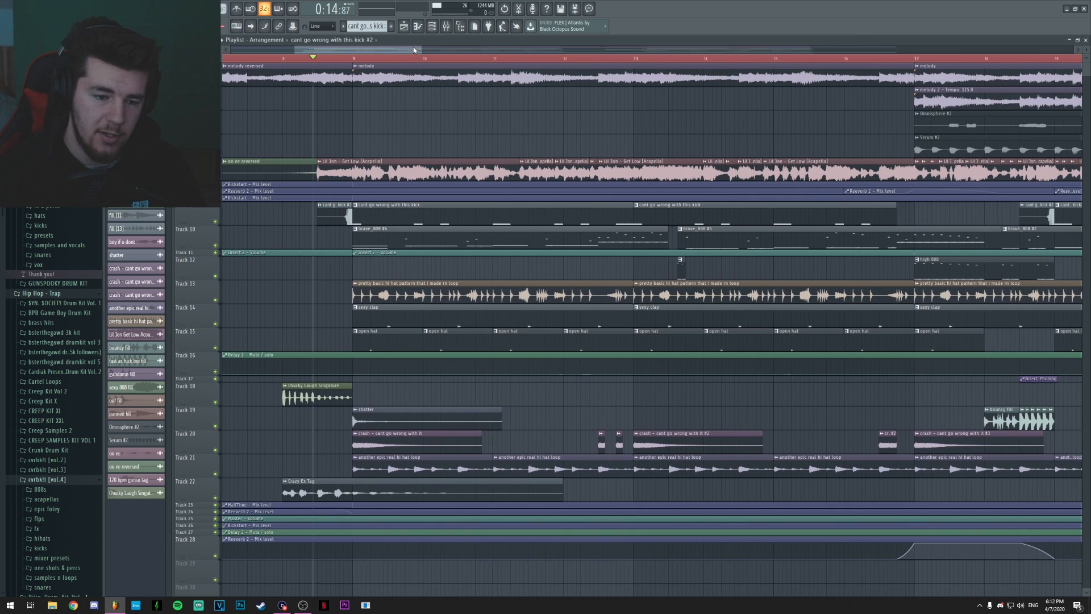
{"action": "left_click", "coordinate": [412, 60]}
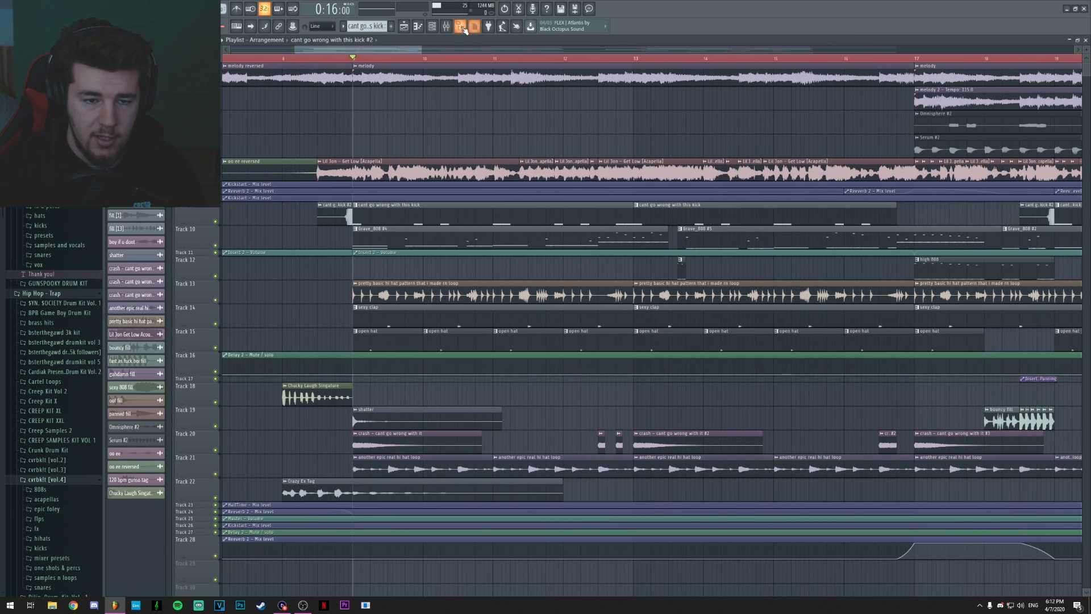
Audition the soloed 808 mixer track from bar 9 twice with the mixer shown
{"action": "left_click", "coordinate": [448, 27]}
{"action": "key", "text": "space"}
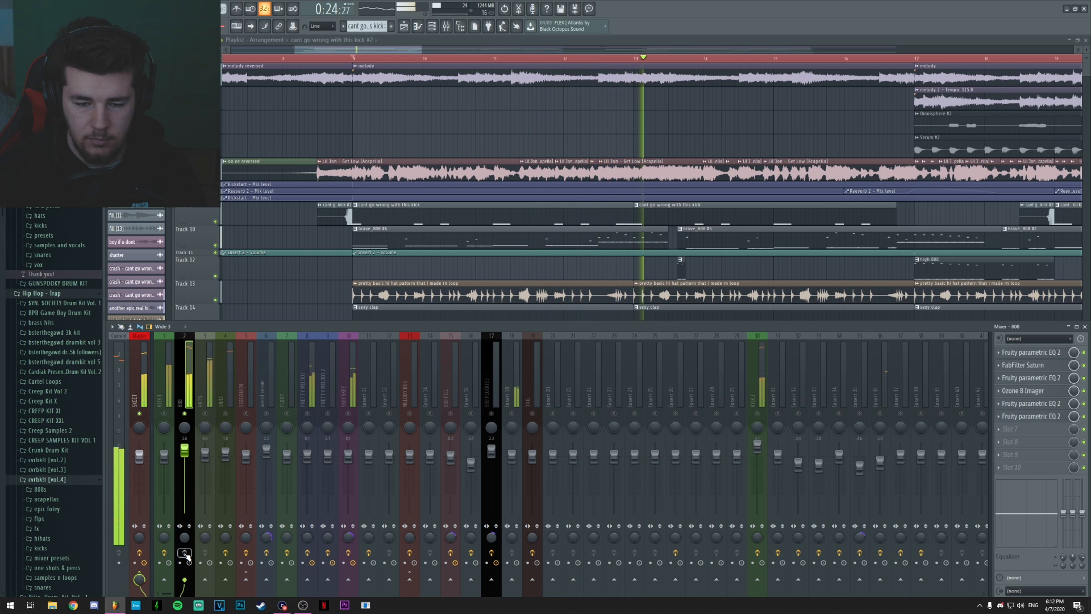
{"action": "key", "text": "space"}
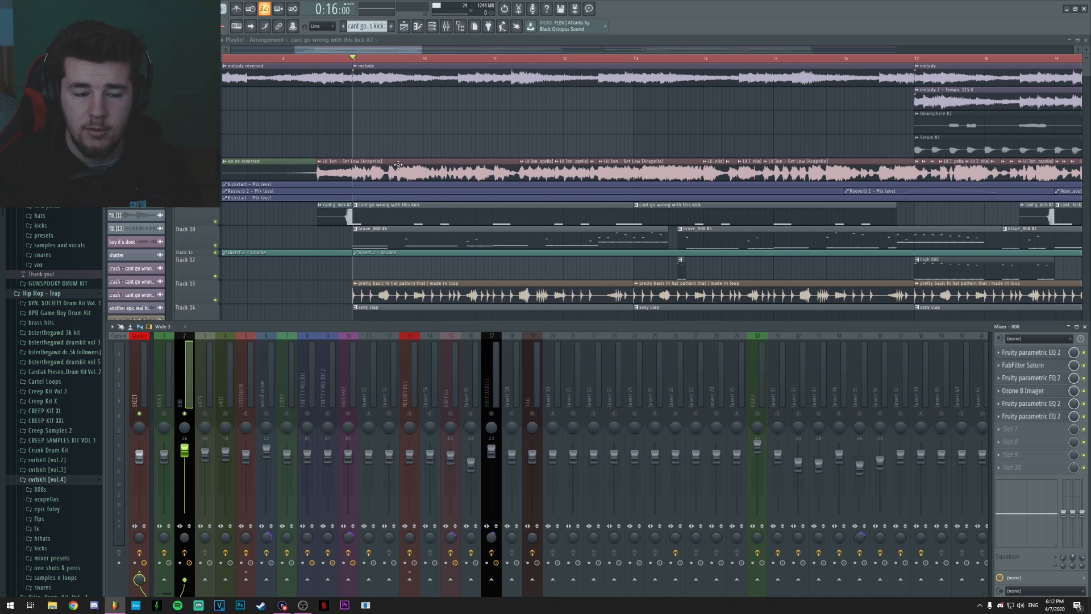
{"action": "key", "text": "space"}
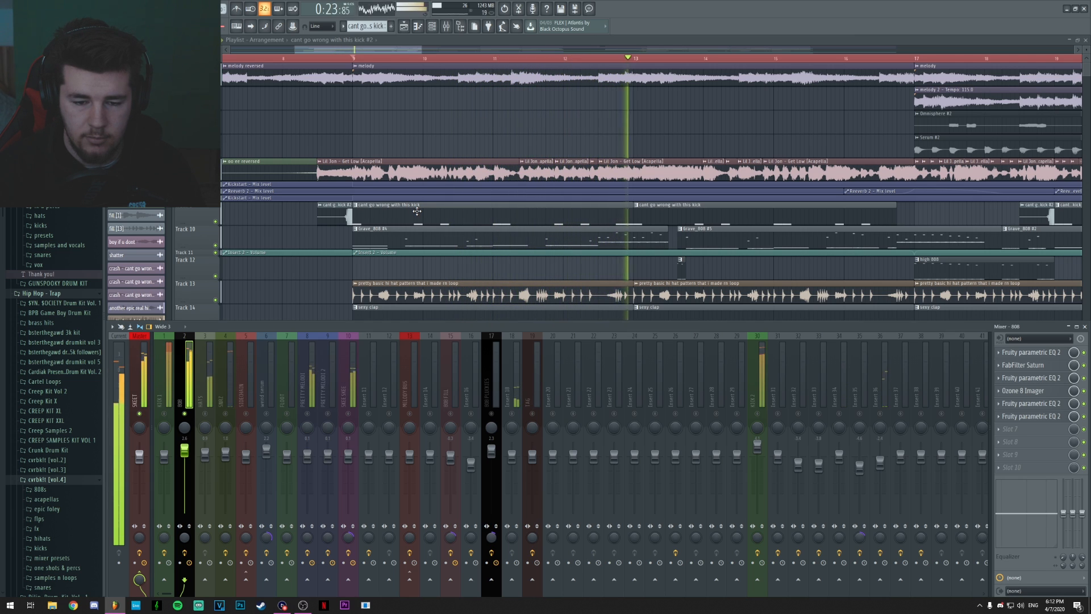
{"action": "key", "text": "space"}
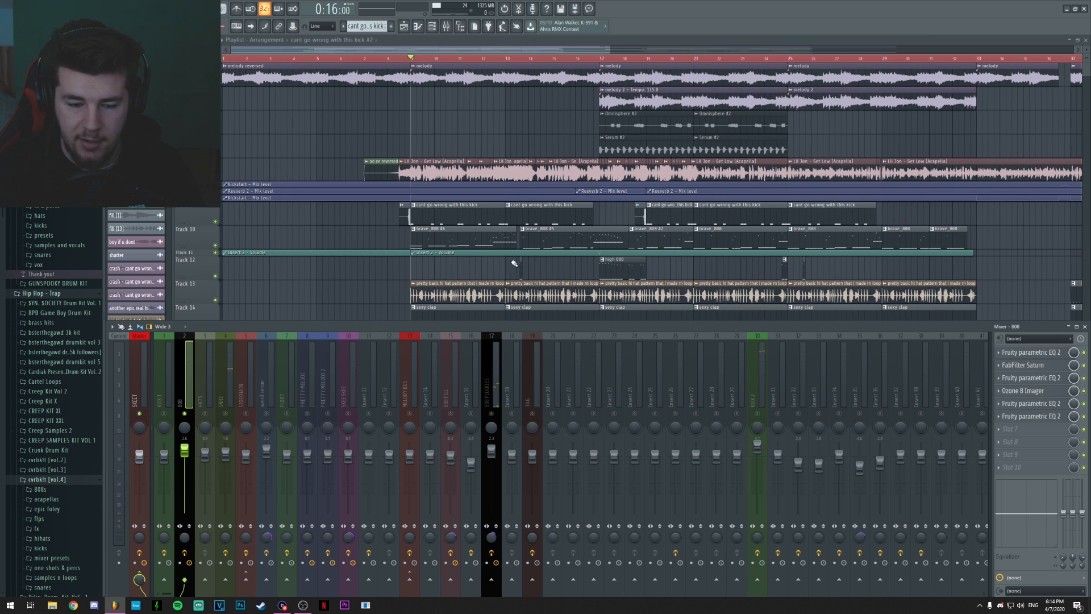
Enable the 808 PLUCKIES mixer track alongside the 808 and play both from bar 13 while following the playlist
{"action": "key", "text": "F9"}
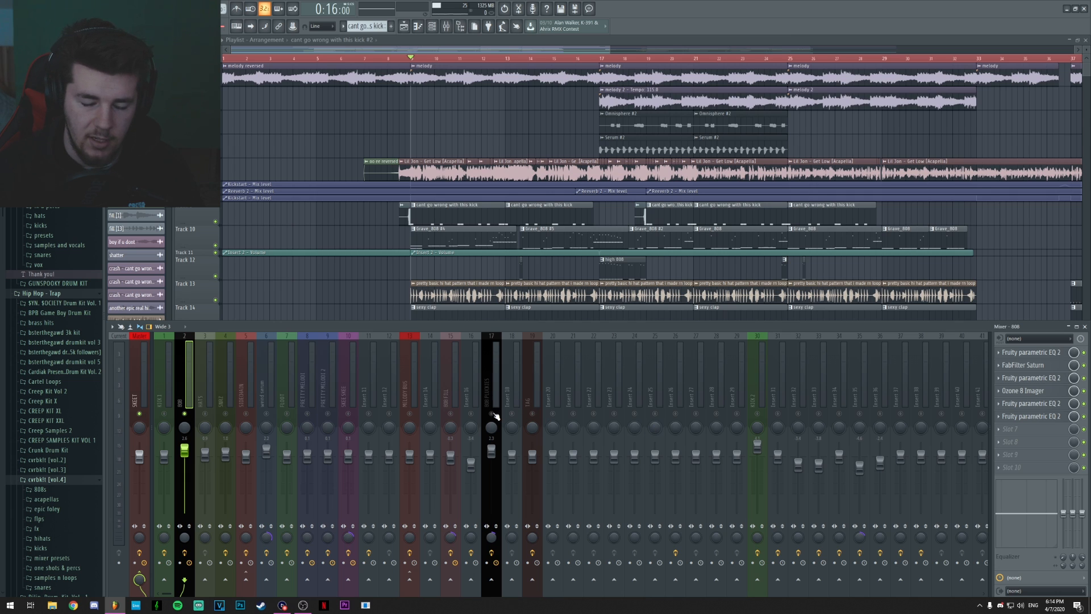
{"action": "left_click", "coordinate": [492, 414]}
{"action": "scroll", "coordinate": [499, 60], "scroll_direction": "up", "scroll_amount": 4}
{"action": "left_click", "coordinate": [499, 60]}
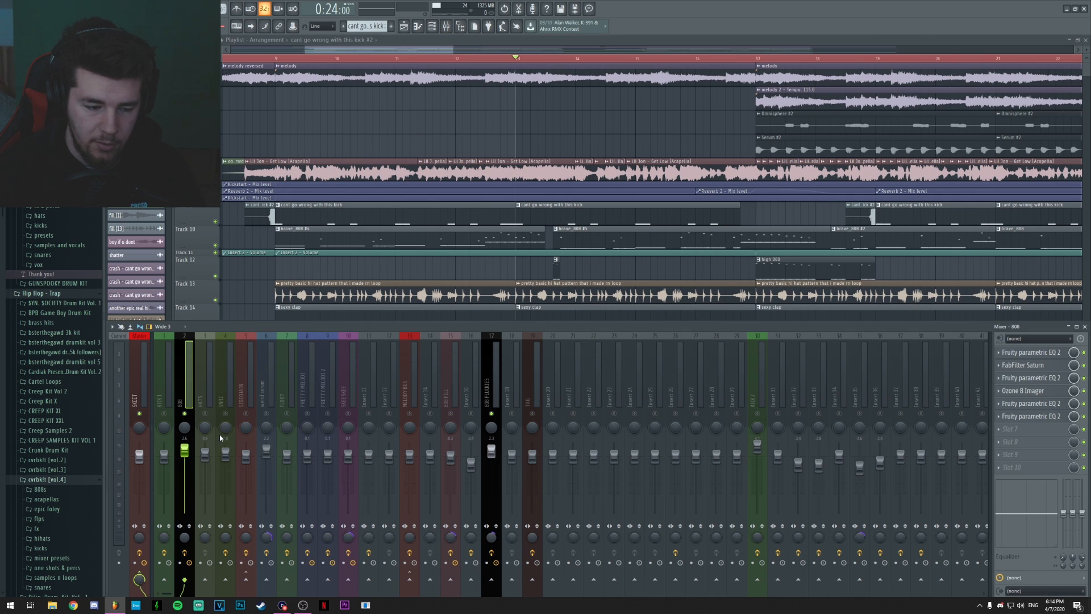
{"action": "key", "text": "space"}
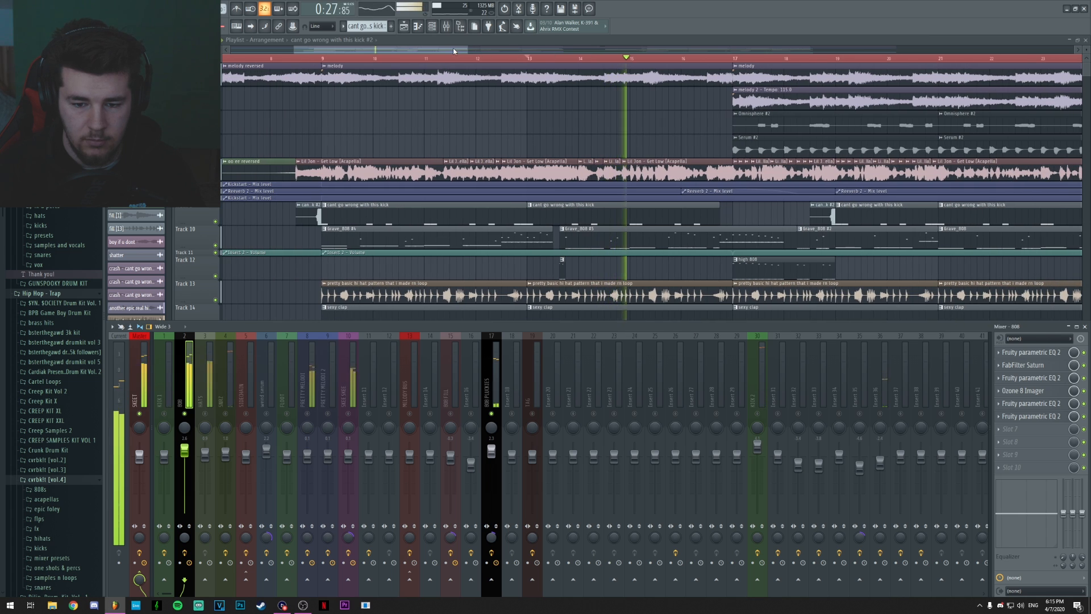
{"action": "key", "text": "F9"}
{"action": "scroll", "coordinate": [483, 59], "scroll_direction": "up", "scroll_amount": 3}
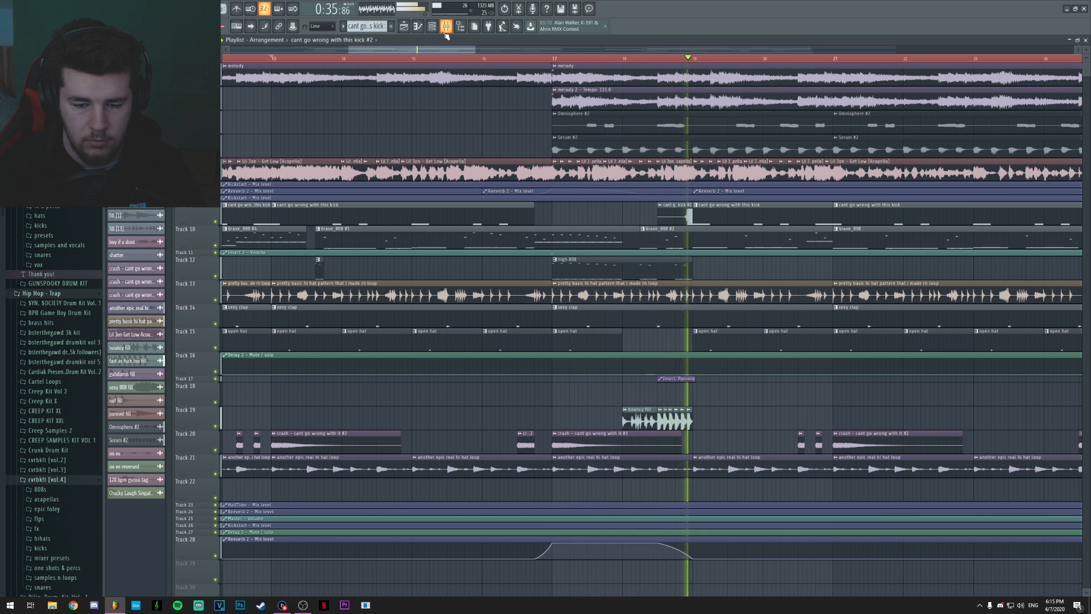
{"action": "key", "text": "space"}
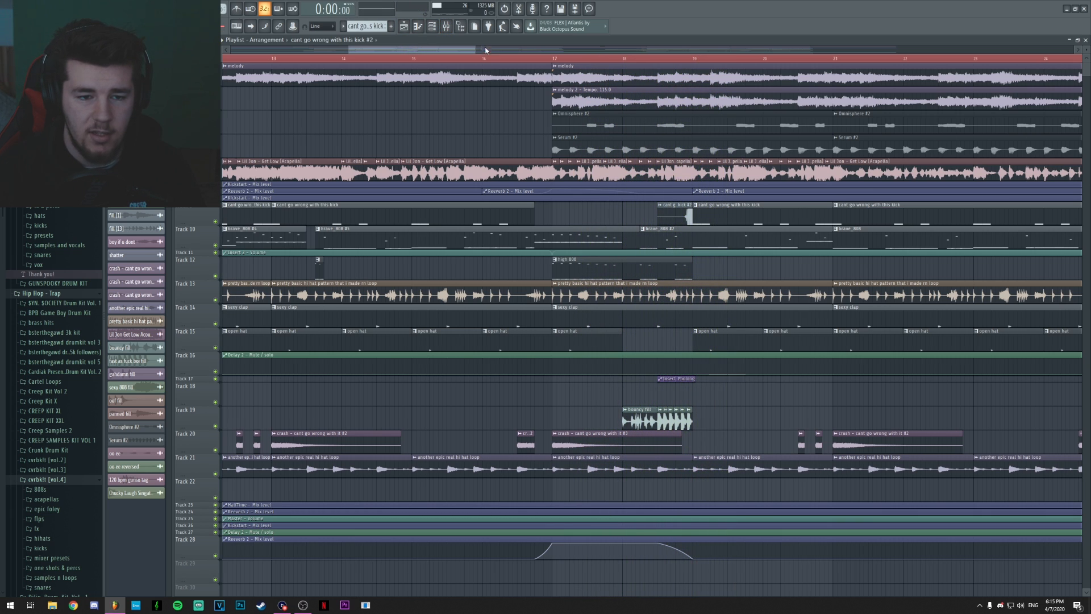
Inspect the last Fruity parametric EQ 2 and the Fruity Reeverb 2 on the 808 PLUCKIES track and close both
{"action": "left_click", "coordinate": [450, 29]}
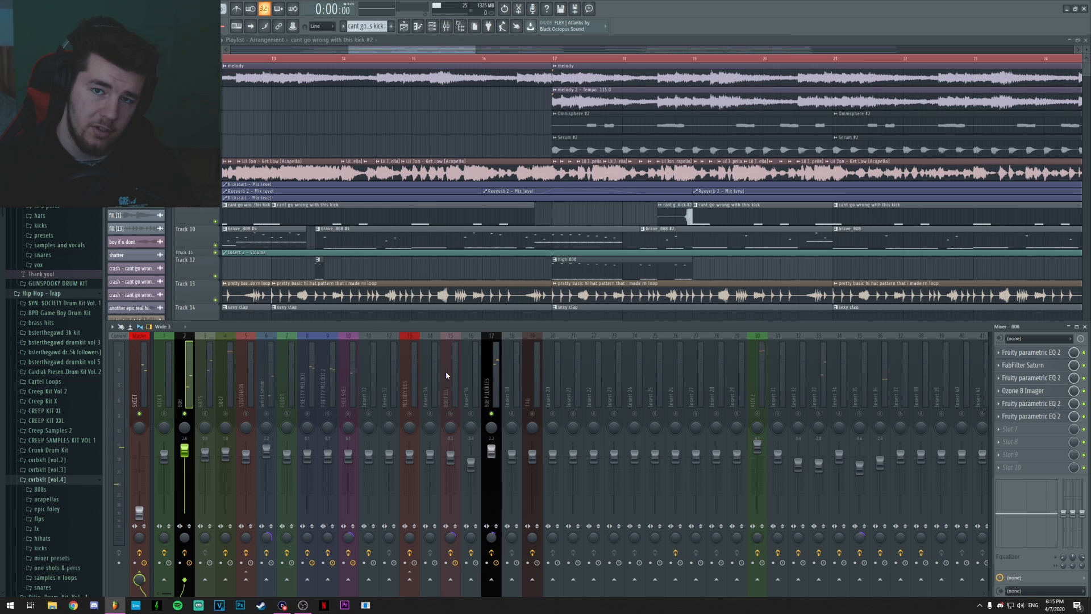
{"action": "left_click", "coordinate": [499, 385]}
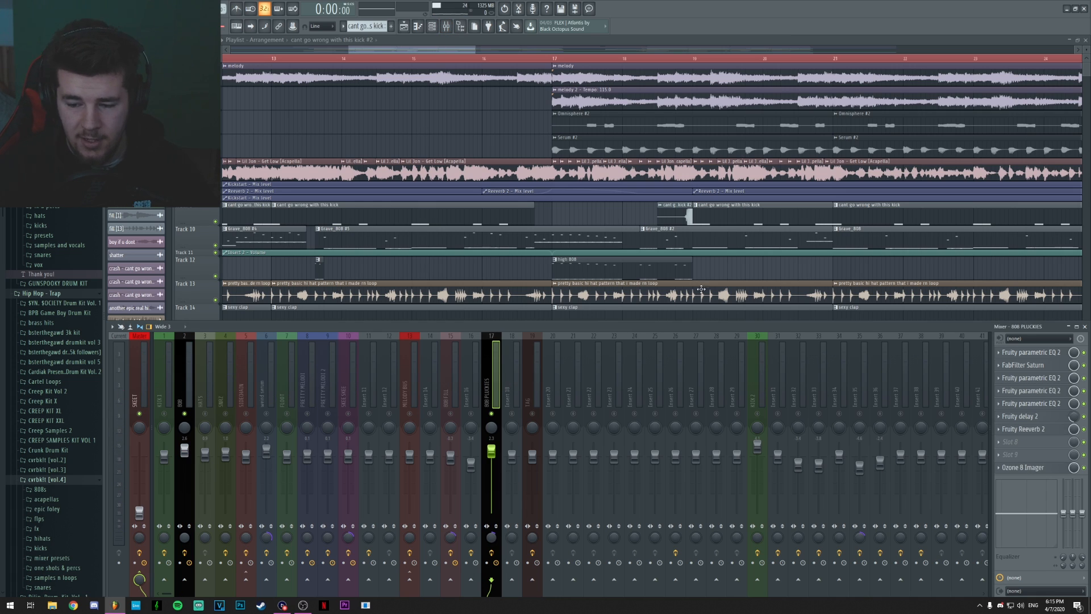
{"action": "scroll", "coordinate": [530, 60], "scroll_direction": "down", "scroll_amount": 2}
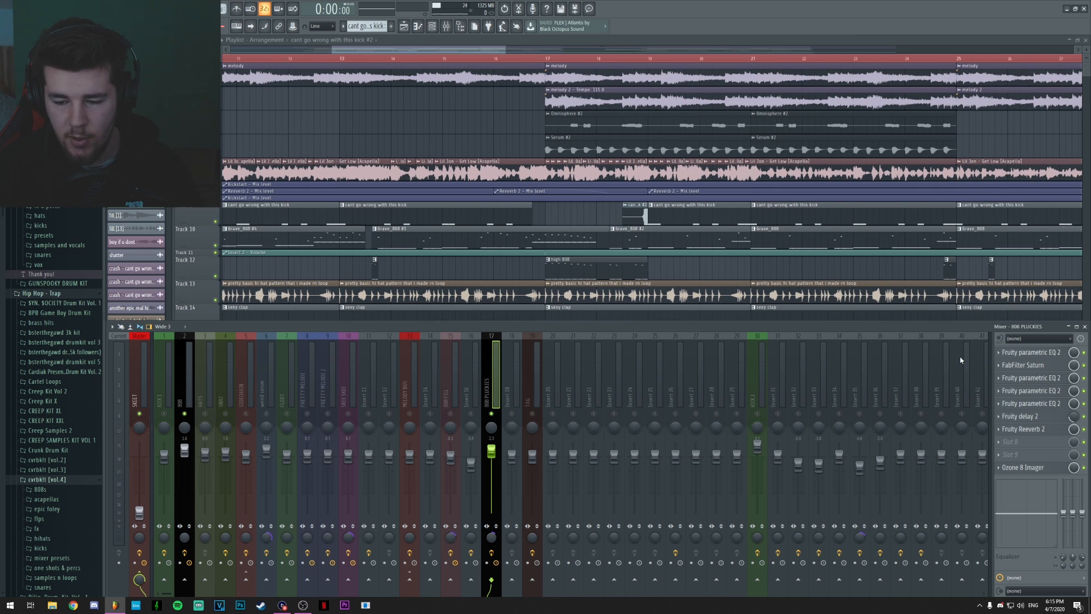
{"action": "left_click", "coordinate": [1048, 403]}
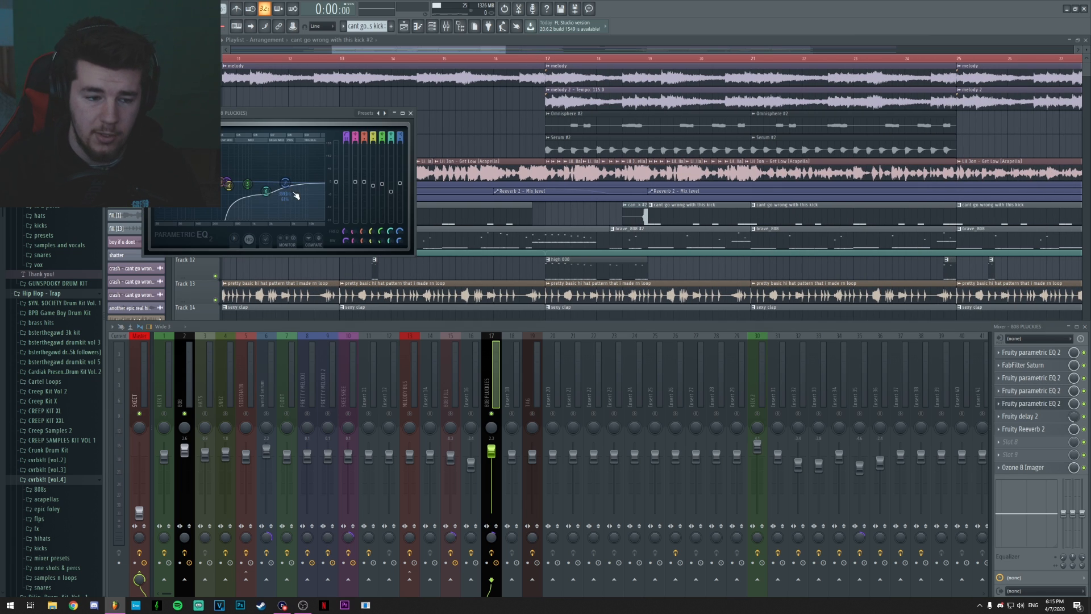
{"action": "left_click", "coordinate": [1026, 429]}
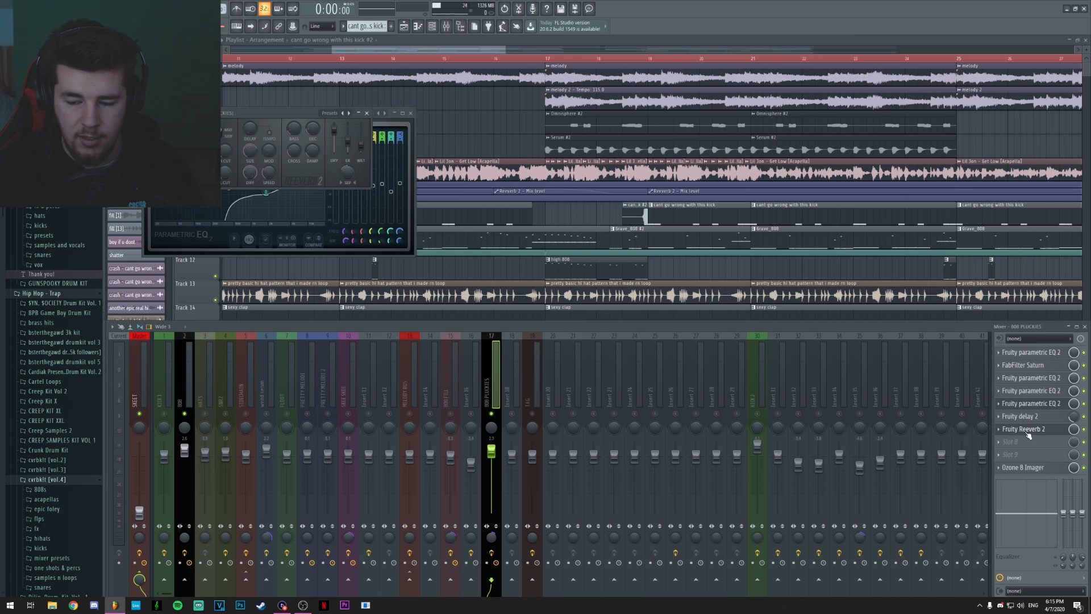
{"action": "left_click", "coordinate": [366, 113]}
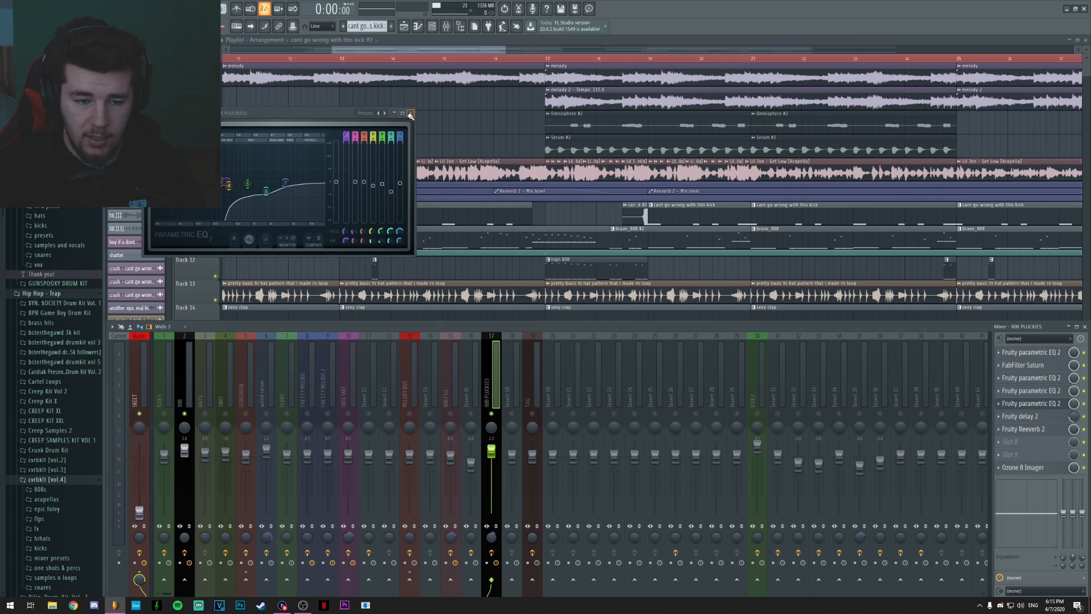
{"action": "left_click", "coordinate": [1029, 403]}
Inspect the Ozone 8 Imager band widths on 808 PLUCKIES and replay both 808 tracks from bar 16
{"action": "left_click", "coordinate": [1031, 467]}
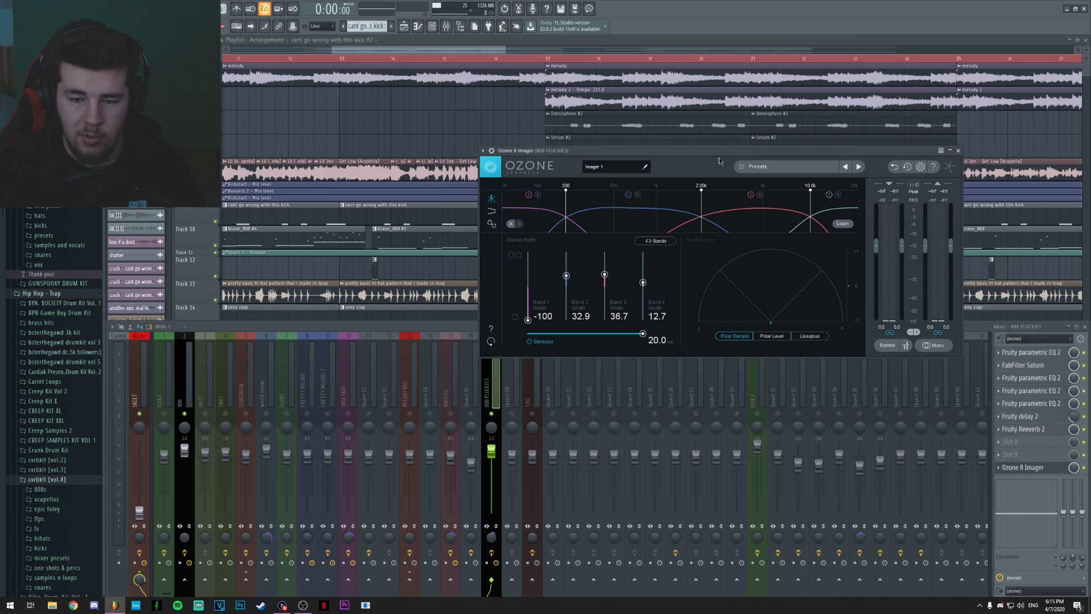
{"action": "left_click_drag", "start_coordinate": [718, 161], "coordinate": [483, 150]}
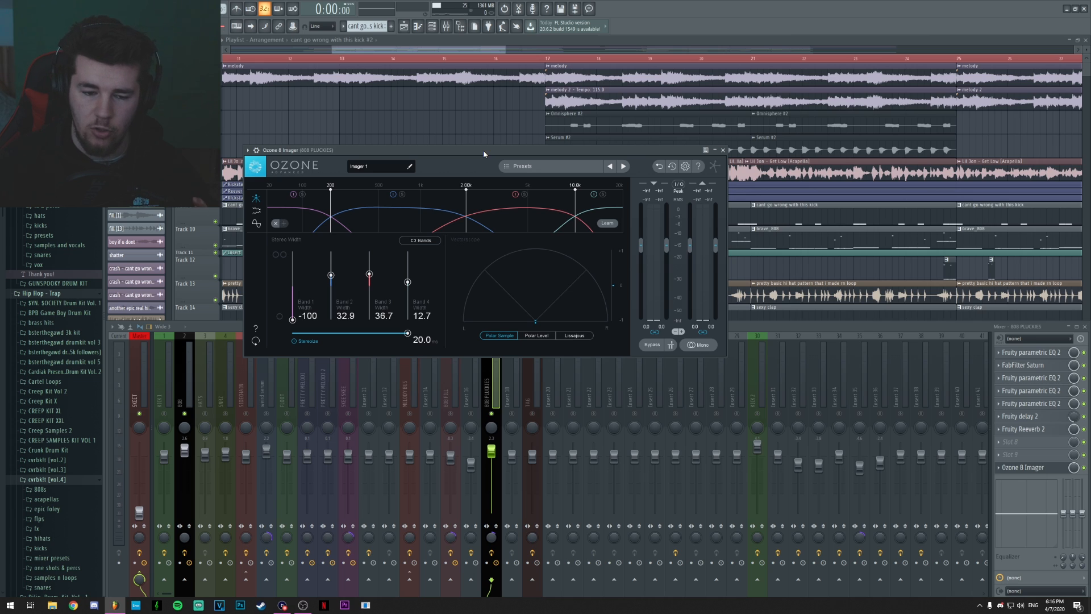
{"action": "key", "text": "Escape"}
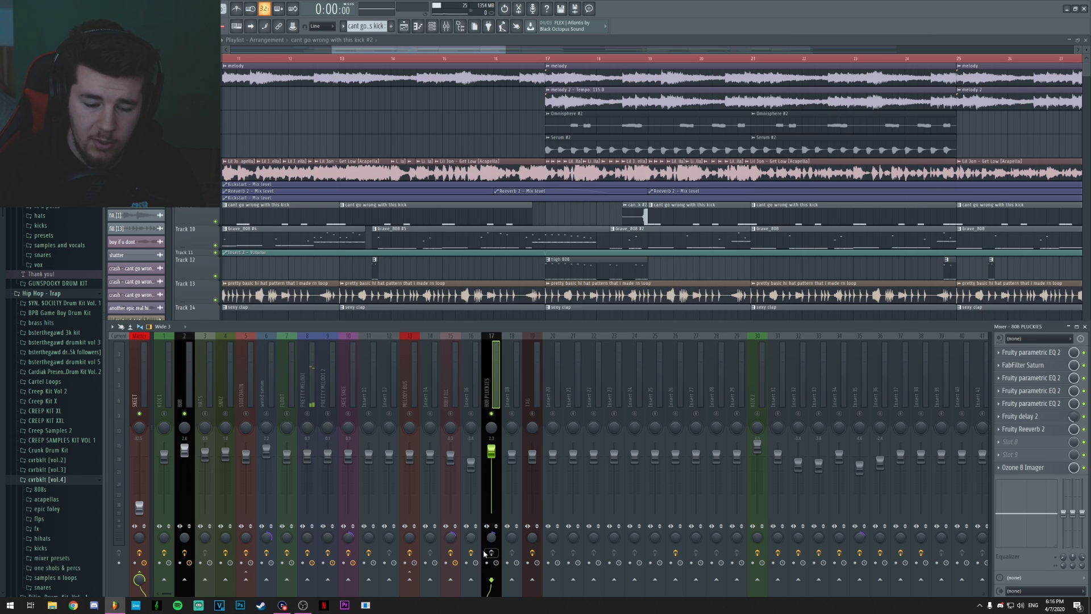
{"action": "key", "text": "space"}
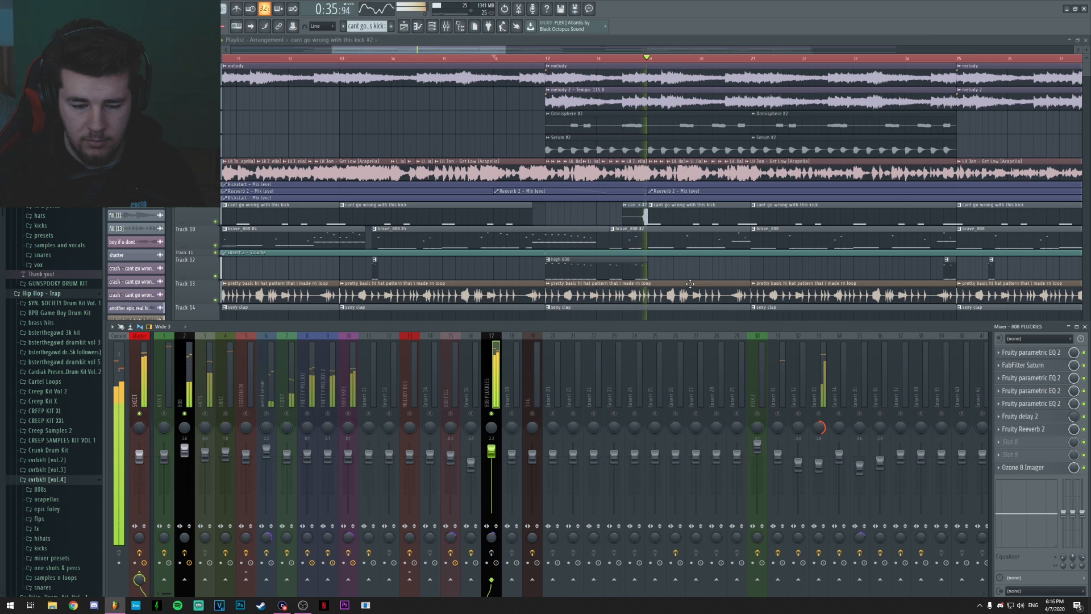
{"action": "key", "text": "space"}
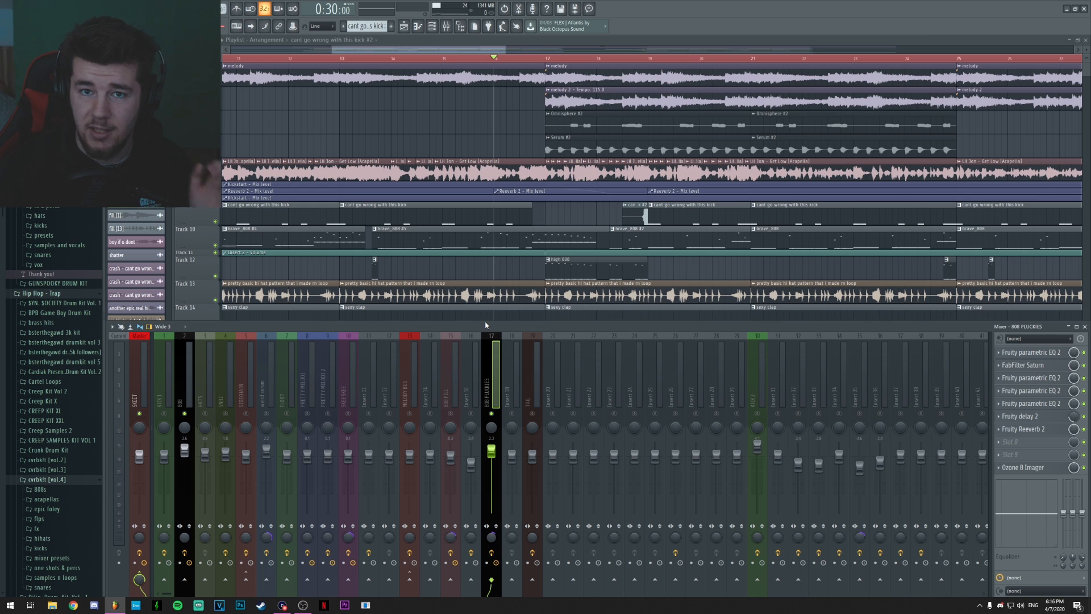
Check the pretty basic hi hat pattern clip's sample settings and audition the hats from bar 9 in the playlist
{"action": "left_click_drag", "start_coordinate": [404, 50], "coordinate": [375, 51]}
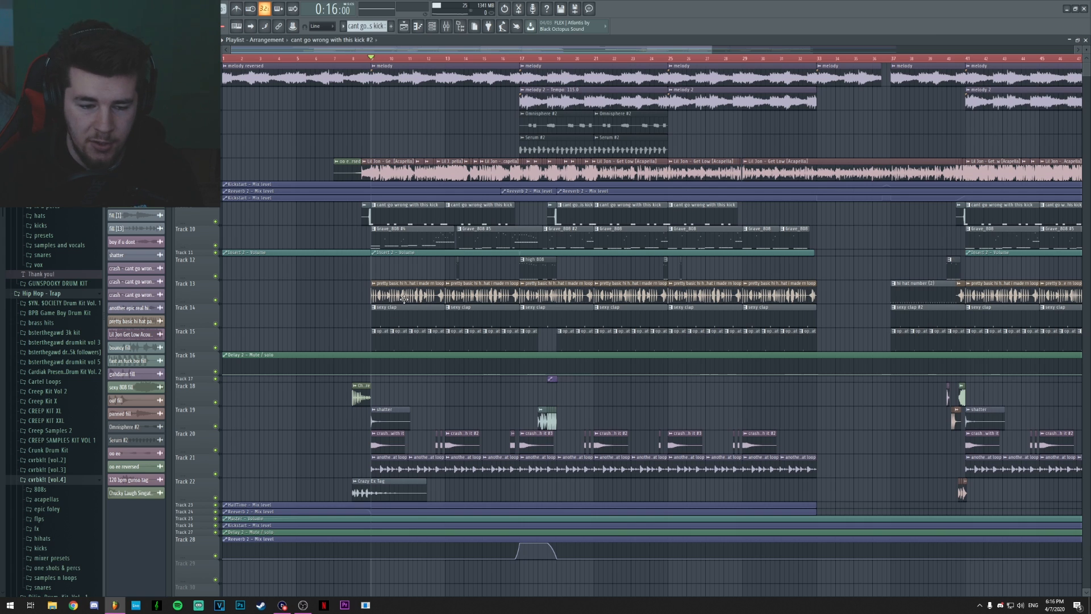
{"action": "double_click", "coordinate": [403, 298]}
{"action": "left_click", "coordinate": [424, 157]}
{"action": "key", "text": "space"}
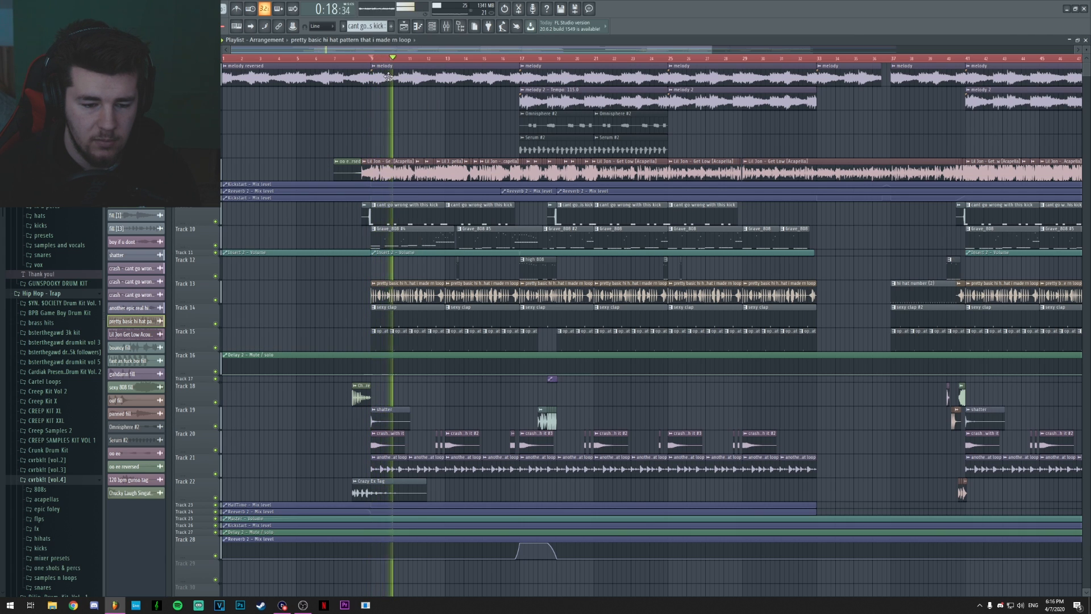
{"action": "scroll", "coordinate": [399, 59], "scroll_direction": "up", "scroll_amount": 2}
{"action": "scroll", "coordinate": [399, 58], "scroll_direction": "up", "scroll_amount": 1}
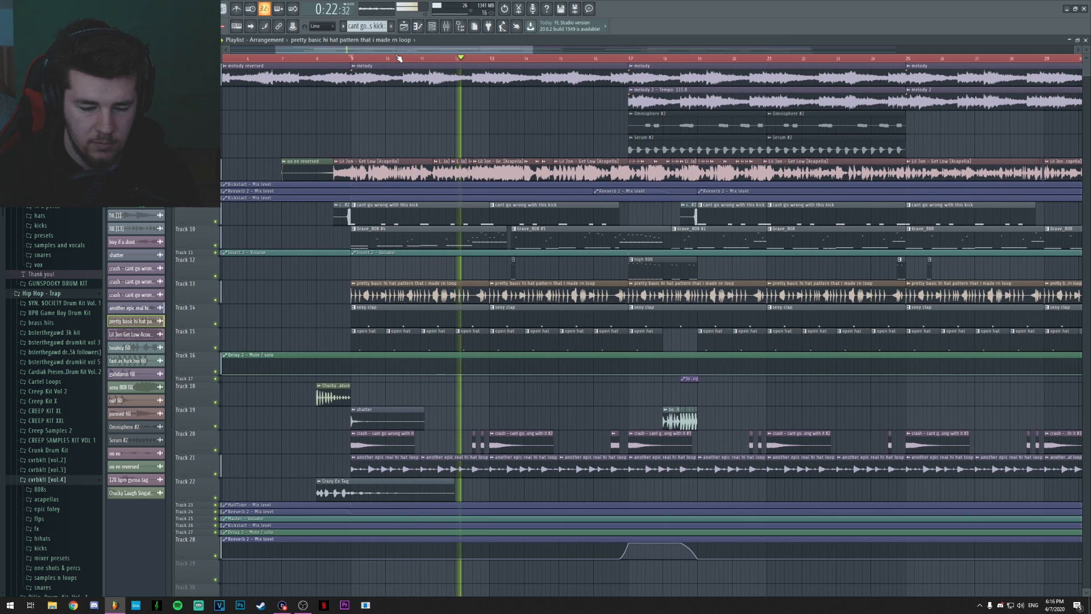
{"action": "key", "text": "space"}
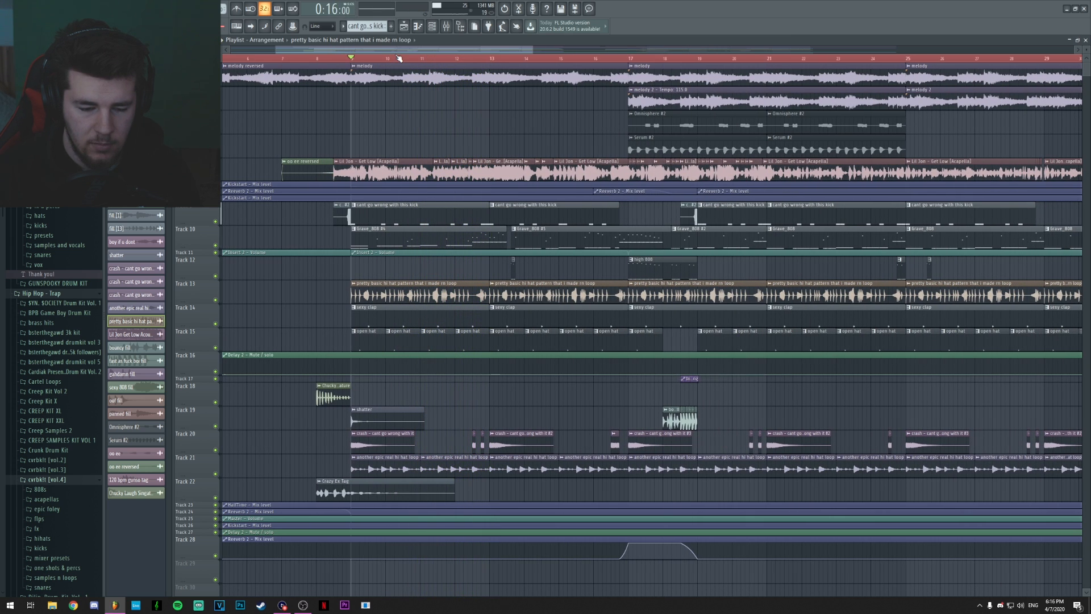
Check the another epic real hi hat loop's sample settings and play the open hat pattern with the mixer shown
{"action": "left_click", "coordinate": [129, 307]}
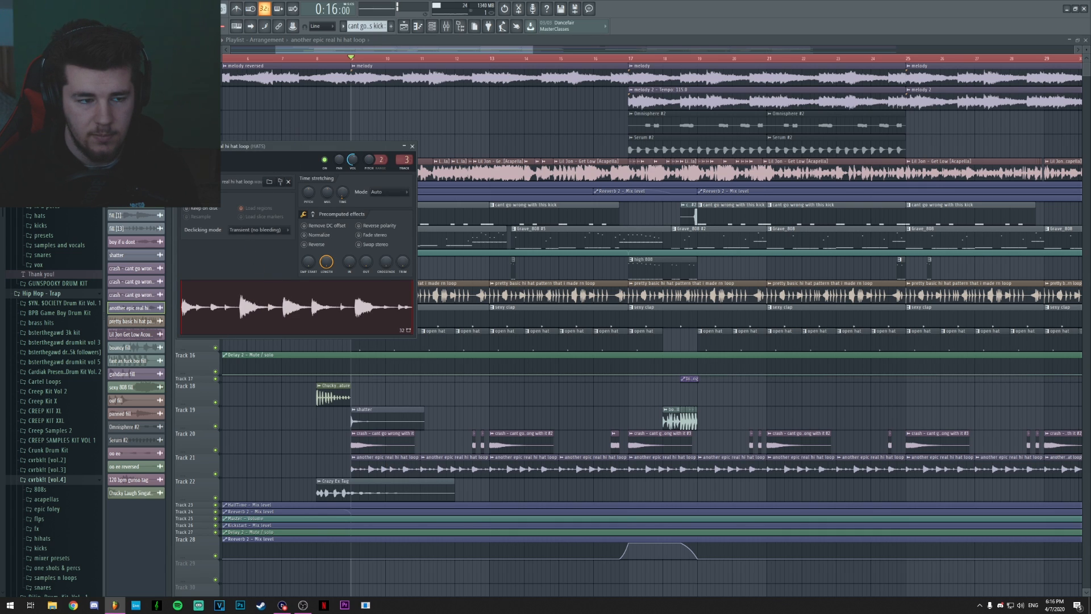
{"action": "left_click", "coordinate": [413, 147]}
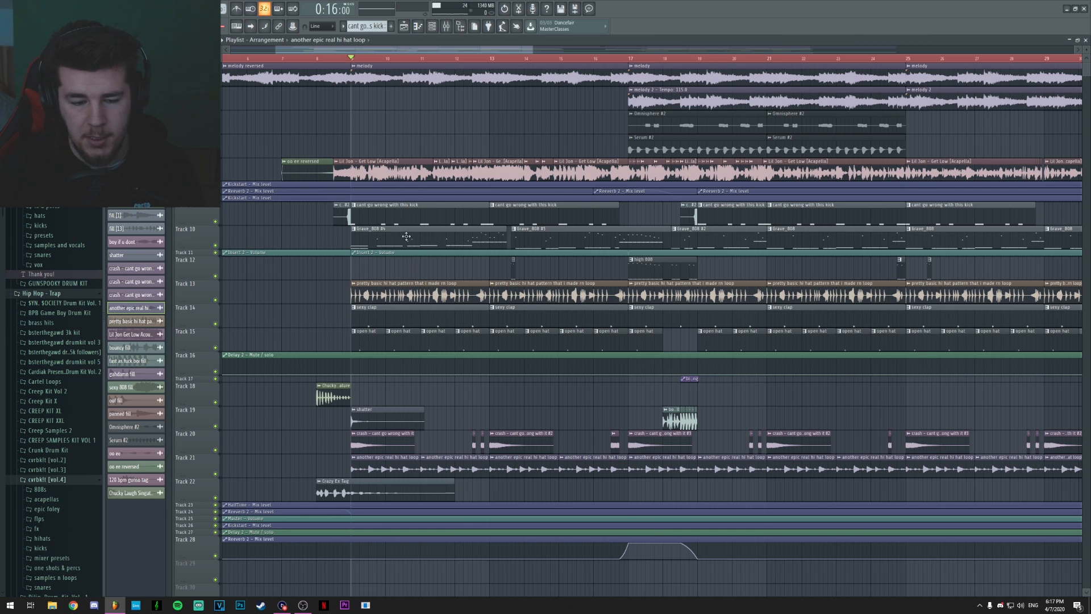
{"action": "double_click", "coordinate": [378, 338]}
{"action": "left_click", "coordinate": [447, 27]}
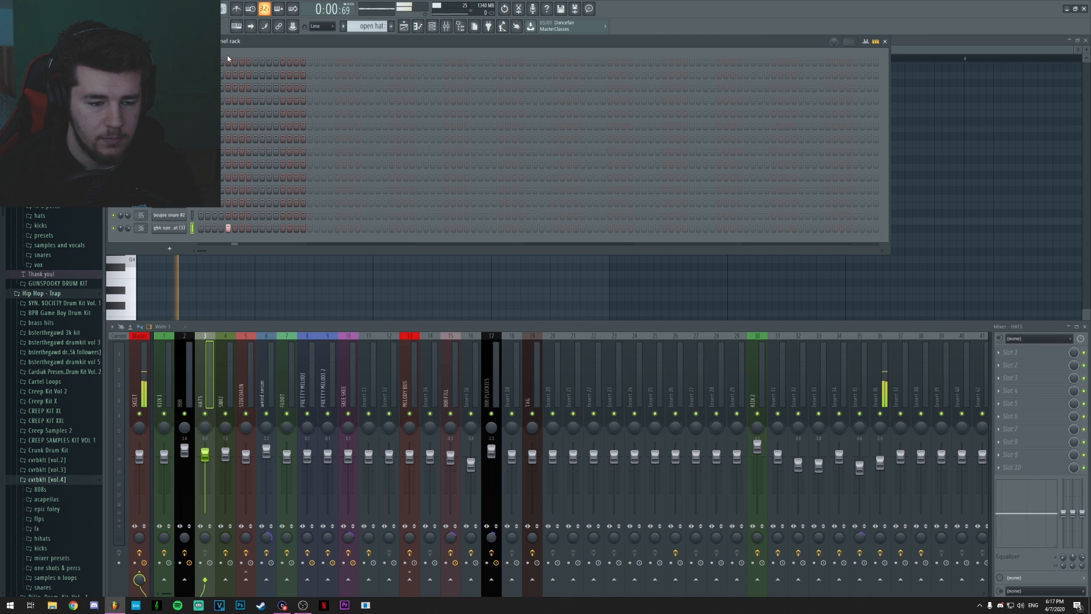
{"action": "left_click", "coordinate": [873, 369]}
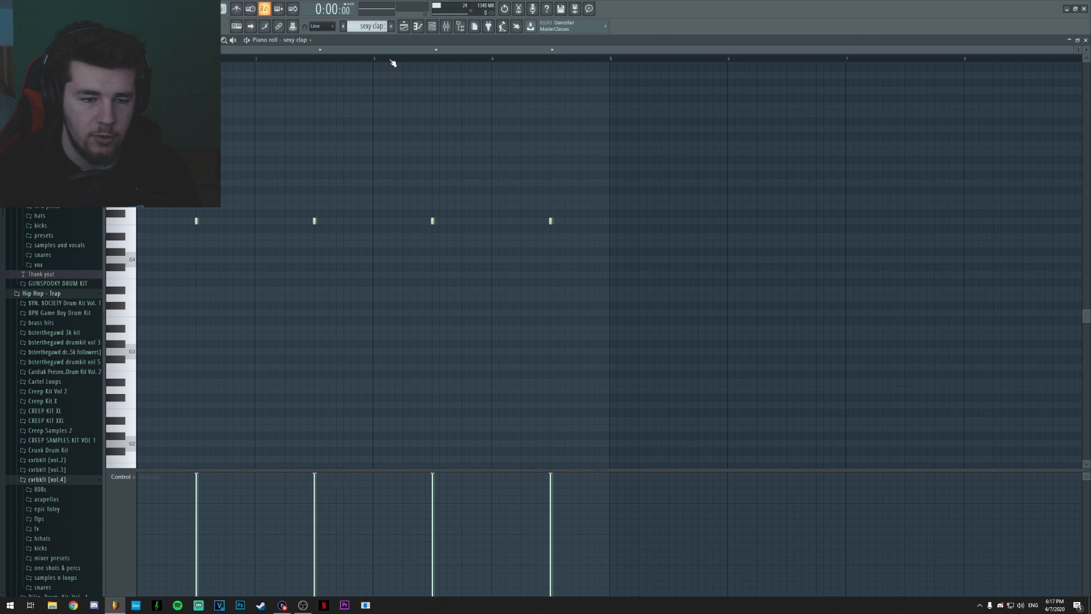
Review the sexy clap pattern's layered steps and bring up the overused but hard hitting snare's notes in the piano roll
{"action": "left_click", "coordinate": [432, 26]}
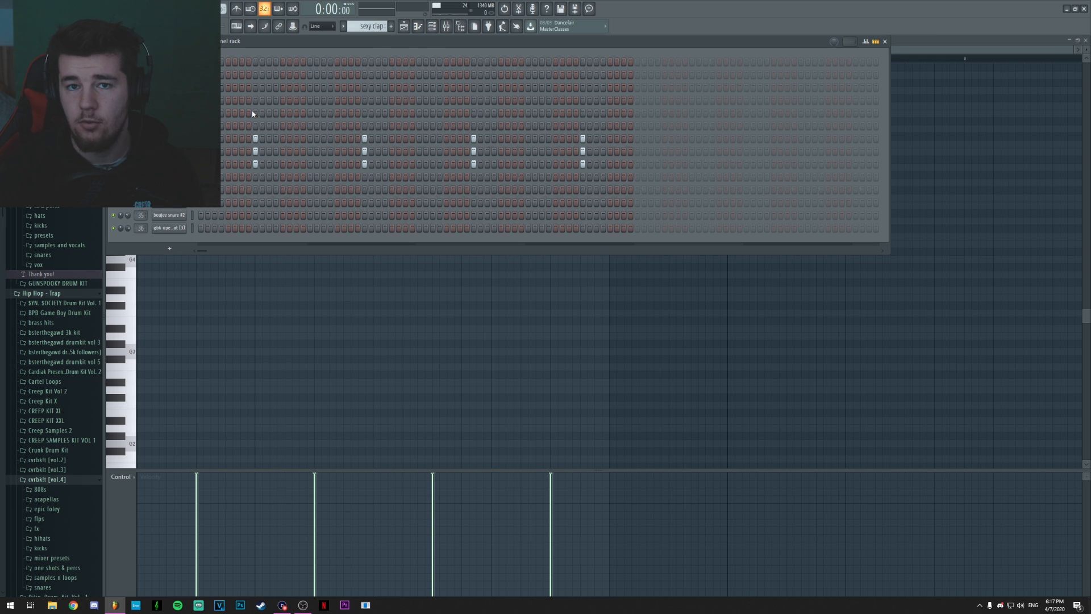
{"action": "key", "text": "F6"}
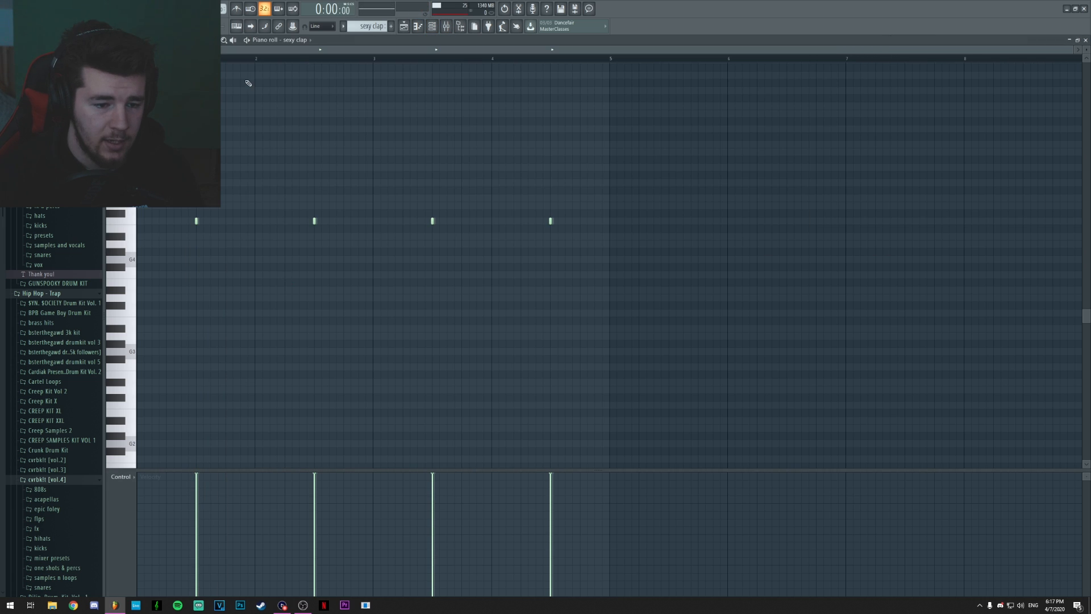
{"action": "scroll", "coordinate": [276, 74], "scroll_direction": "up", "scroll_amount": 4}
{"action": "left_click_drag", "start_coordinate": [286, 51], "coordinate": [200, 51]}
{"action": "right_click", "coordinate": [294, 222]}
{"action": "right_click", "coordinate": [293, 222]}
{"action": "scroll", "coordinate": [188, 256], "scroll_direction": "up", "scroll_amount": 3}
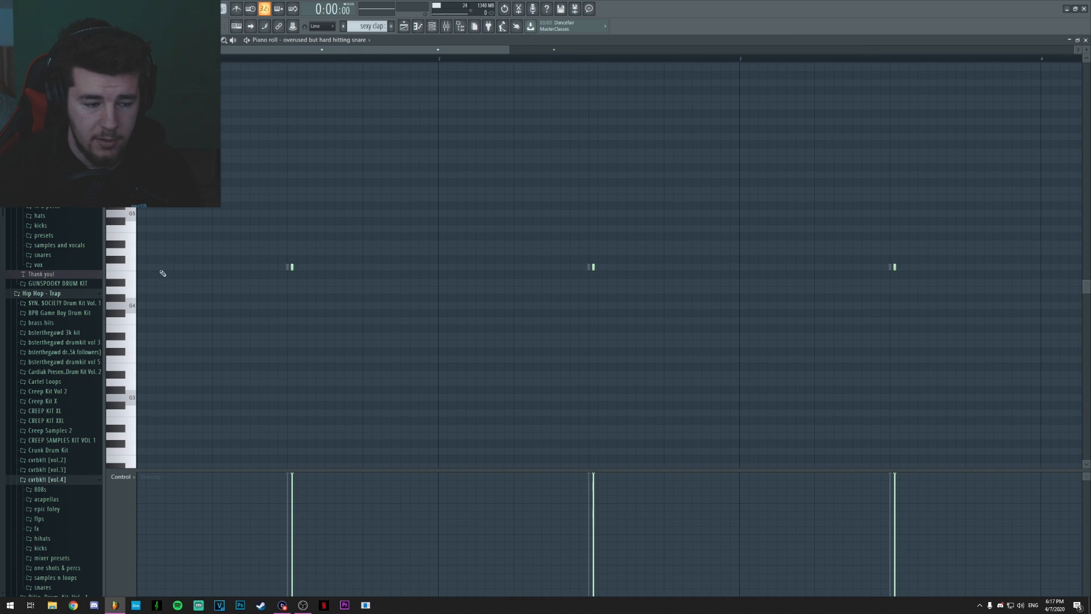
Inspect the timing of the overused but hard hitting snare notes in the piano roll and play the pattern
{"action": "scroll", "coordinate": [161, 256], "scroll_direction": "up", "scroll_amount": 1}
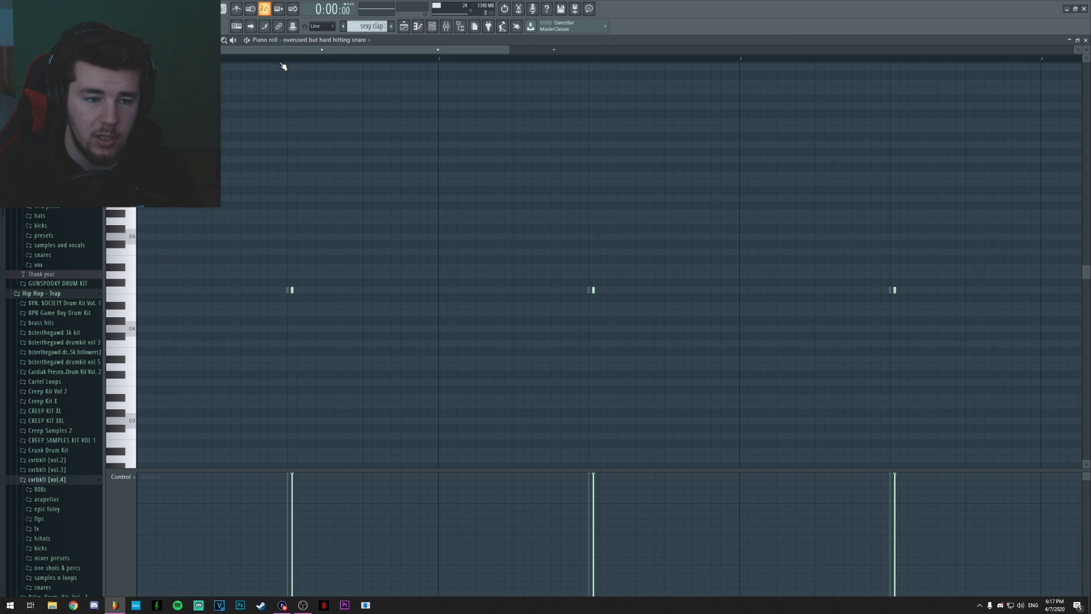
{"action": "scroll", "coordinate": [286, 61], "scroll_direction": "up", "scroll_amount": 1}
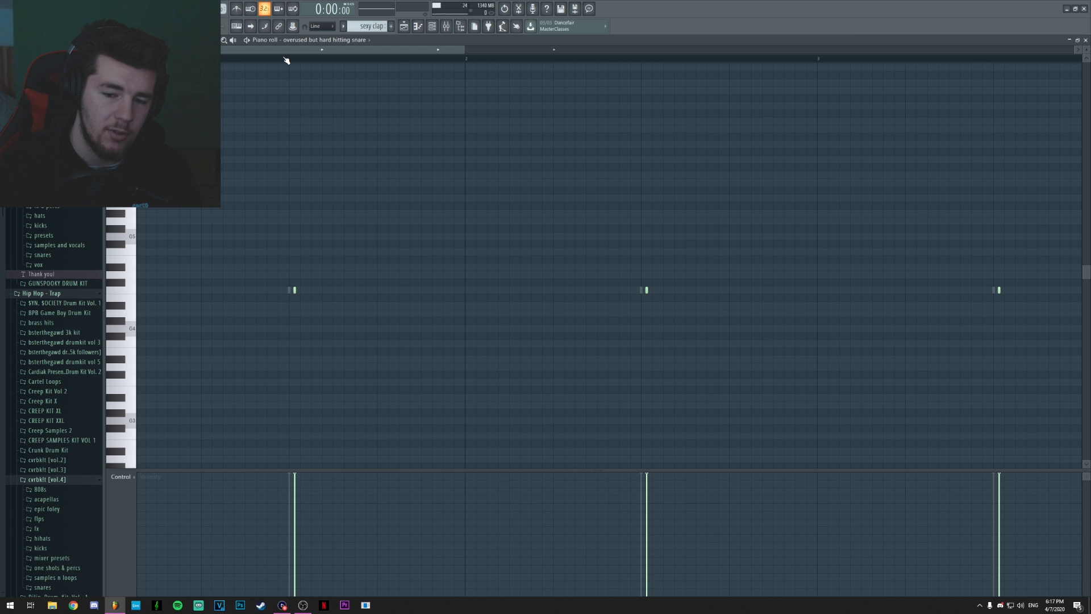
{"action": "scroll", "coordinate": [273, 62], "scroll_direction": "down", "scroll_amount": 1}
{"action": "key", "text": "space"}
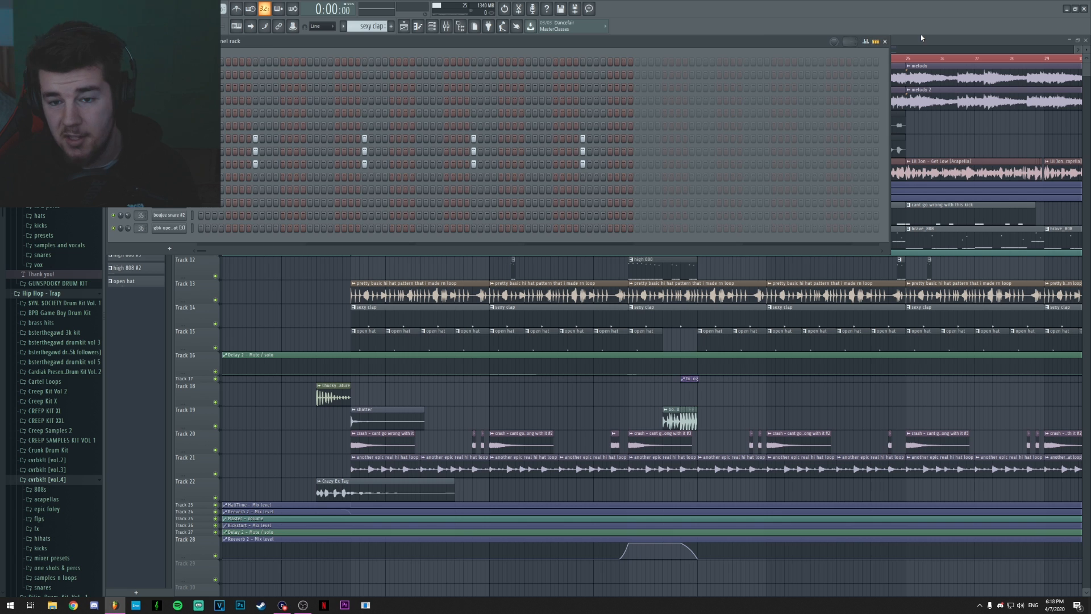
Close the channel rack and look over the clip arrangement across the playlist tracks
{"action": "left_click", "coordinate": [883, 41]}
{"action": "scroll", "coordinate": [900, 59], "scroll_direction": "down", "scroll_amount": 1}
{"action": "scroll", "coordinate": [642, 139], "scroll_direction": "down", "scroll_amount": 3}
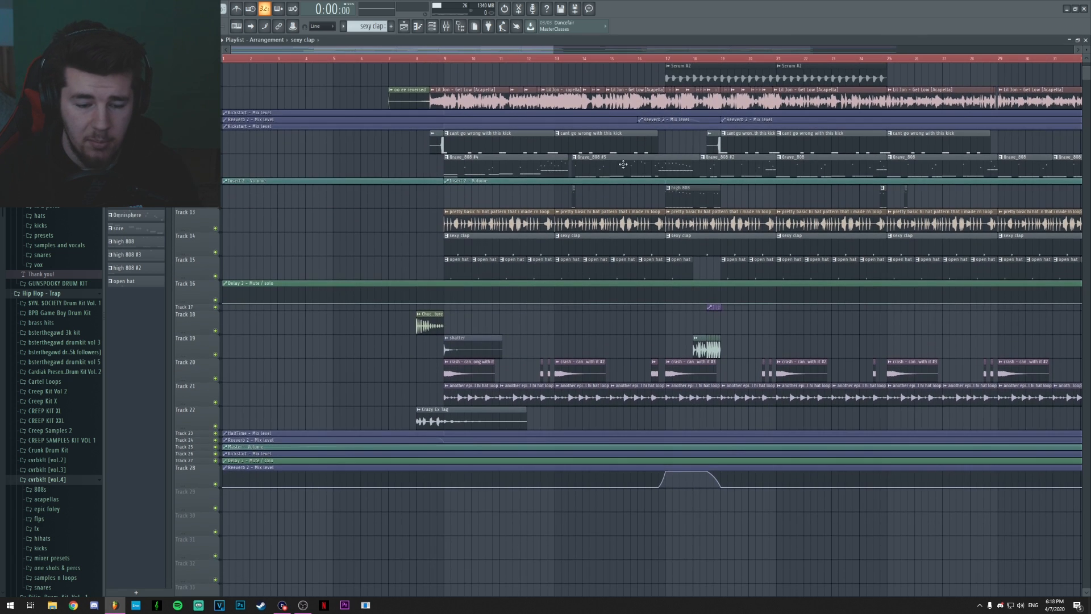
{"action": "scroll", "coordinate": [602, 148], "scroll_direction": "up", "scroll_amount": 3}
{"action": "scroll", "coordinate": [447, 62], "scroll_direction": "down", "scroll_amount": 1}
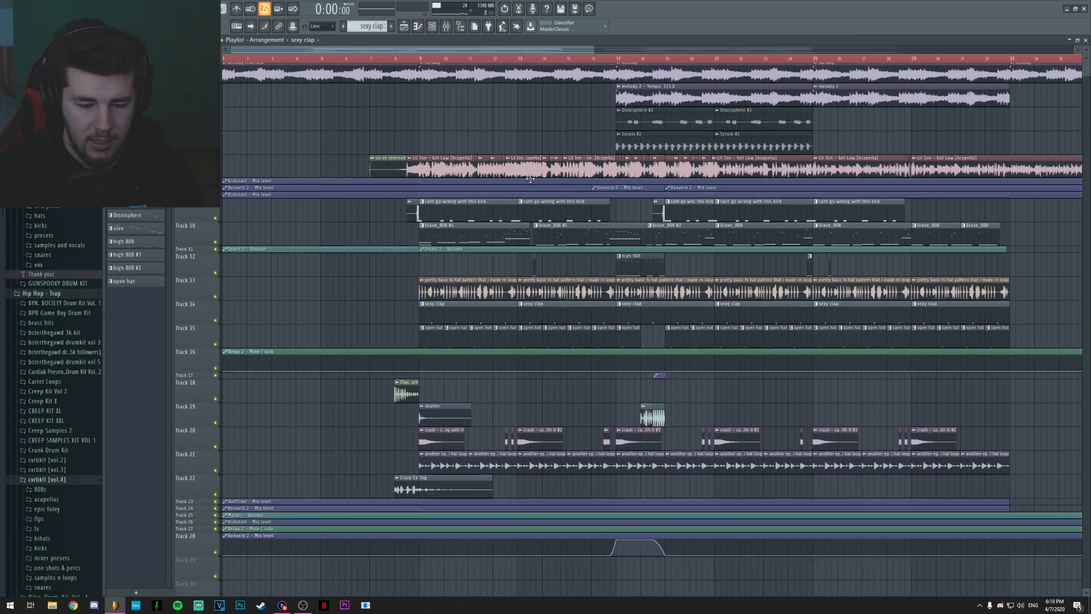
{"action": "scroll", "coordinate": [417, 59], "scroll_direction": "up", "scroll_amount": 4}
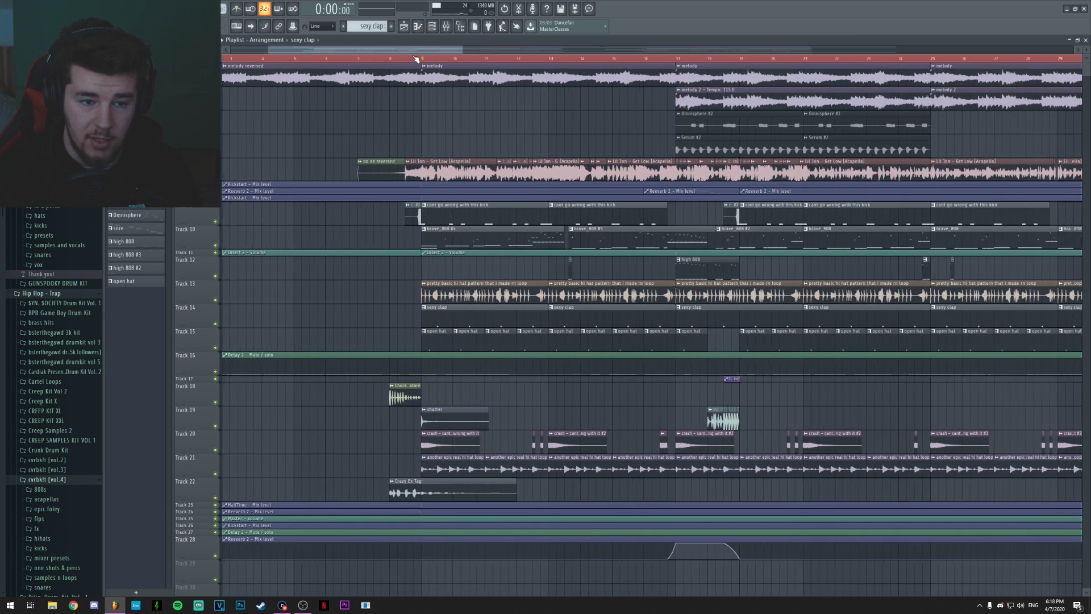
Play the laugh and tag transition clips from bar 8 with the mixer shown under the playlist
{"action": "left_click", "coordinate": [402, 58]}
{"action": "key", "text": "F9"}
{"action": "left_click_drag", "start_coordinate": [414, 49], "coordinate": [424, 49]}
{"action": "left_click", "coordinate": [446, 27]}
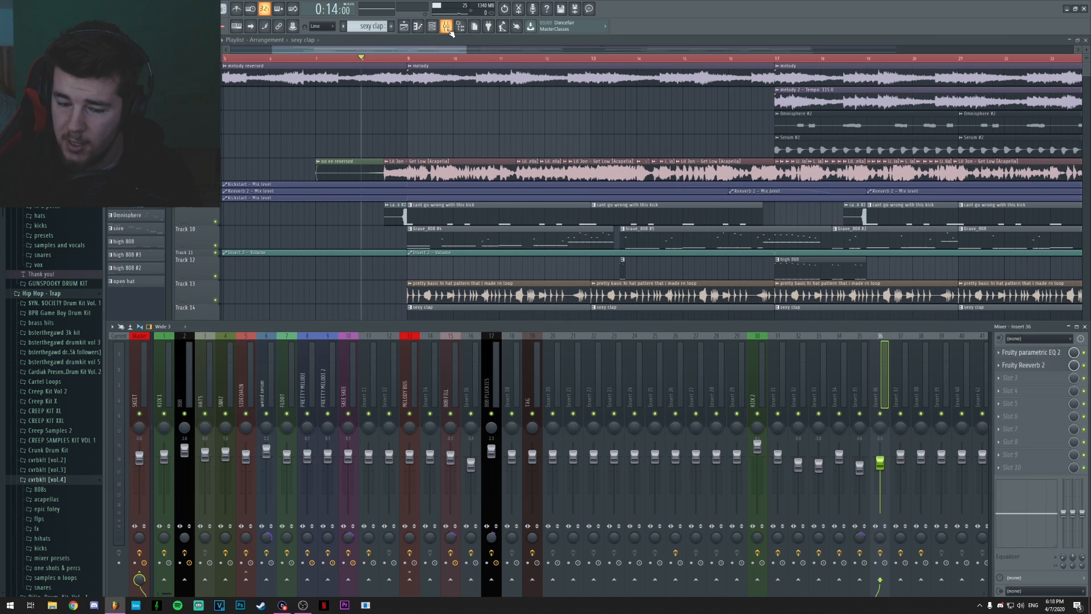
{"action": "scroll", "coordinate": [574, 129], "scroll_direction": "down", "scroll_amount": 4}
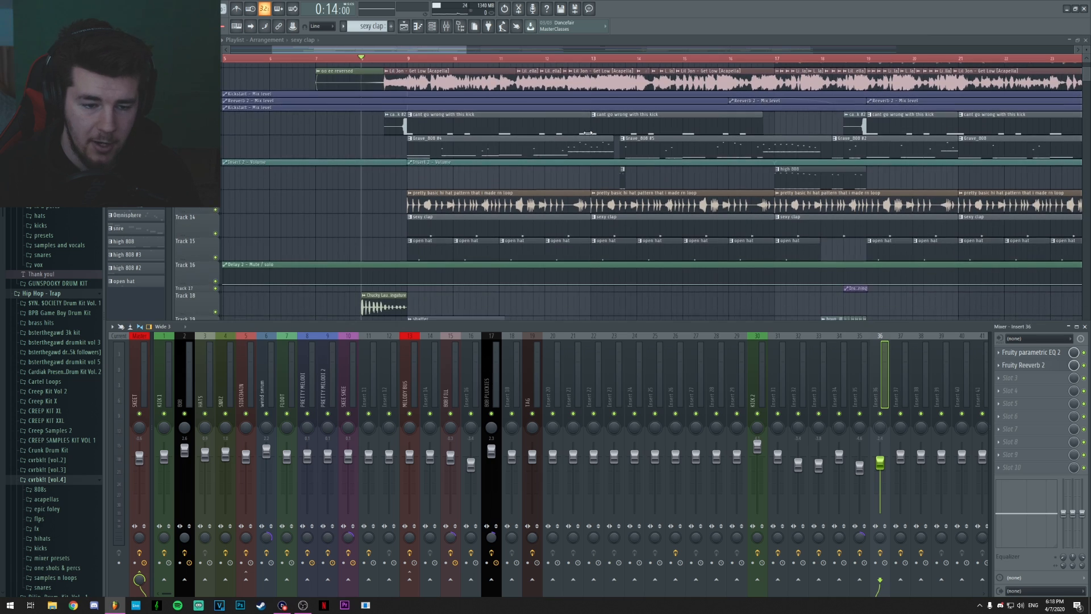
{"action": "key", "text": "space"}
{"action": "scroll", "coordinate": [536, 309], "scroll_direction": "down", "scroll_amount": 1}
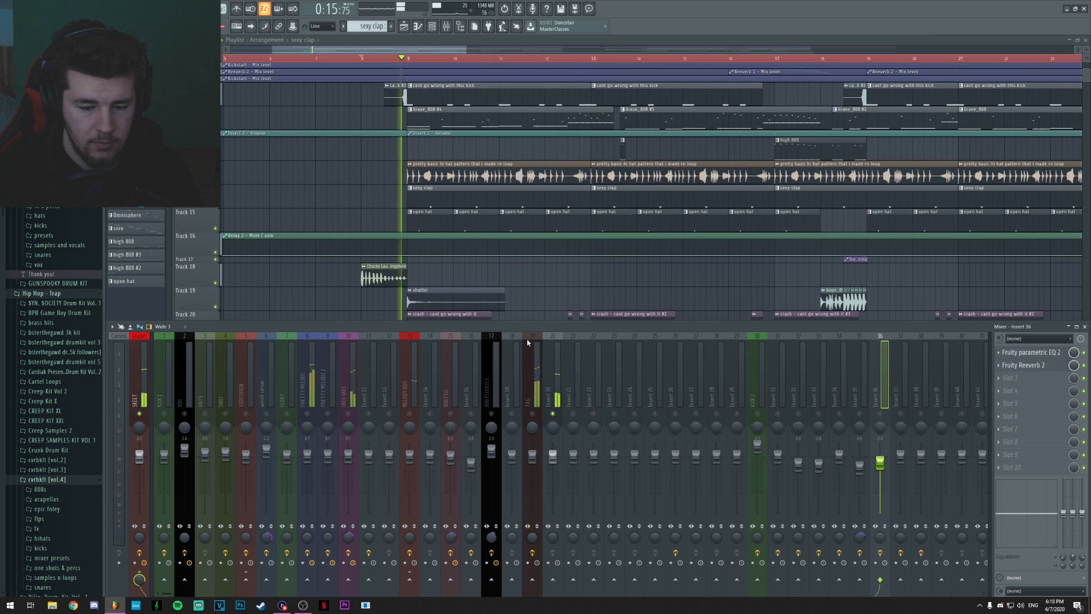
Audition the crash - cant go wrong with it clips from bar 9 with mixer insert 18 selected
{"action": "key", "text": "space"}
{"action": "key", "text": "space"}
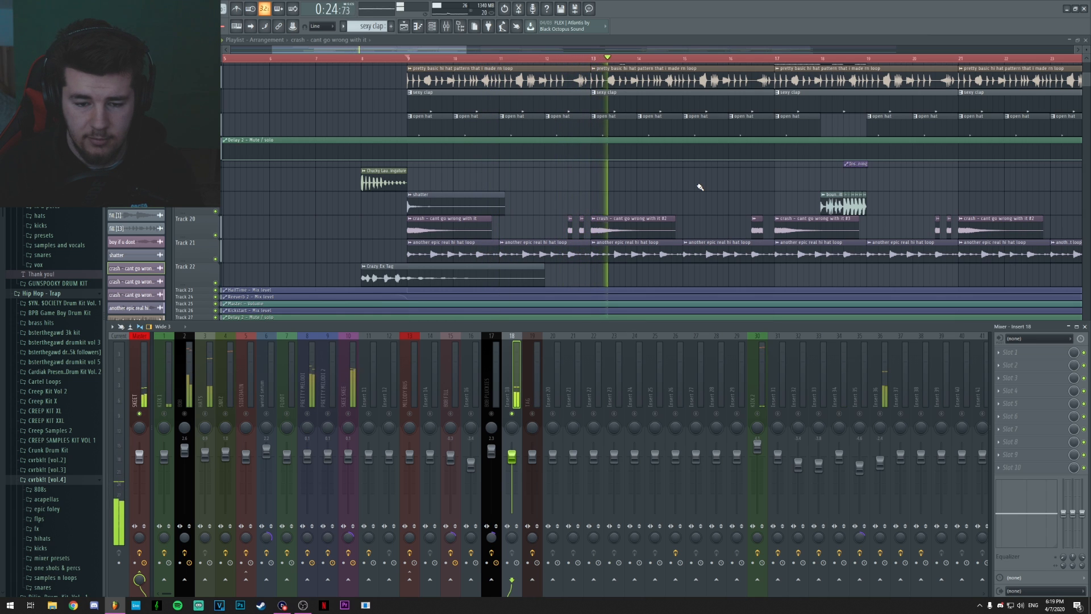
{"action": "key", "text": "space"}
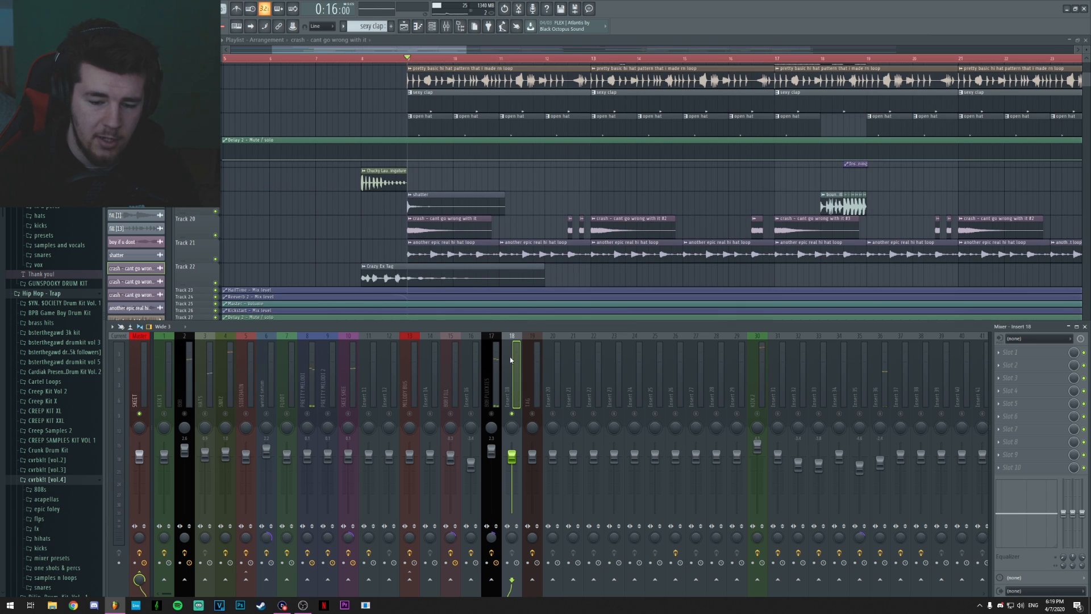
Check the shatter clip's sample settings and audition it from bar 9 on mixer insert 34 with Fruity delay 2
{"action": "key", "text": "F9"}
{"action": "double_click", "coordinate": [457, 200]}
{"action": "left_click", "coordinate": [368, 104]}
{"action": "key", "text": "F9"}
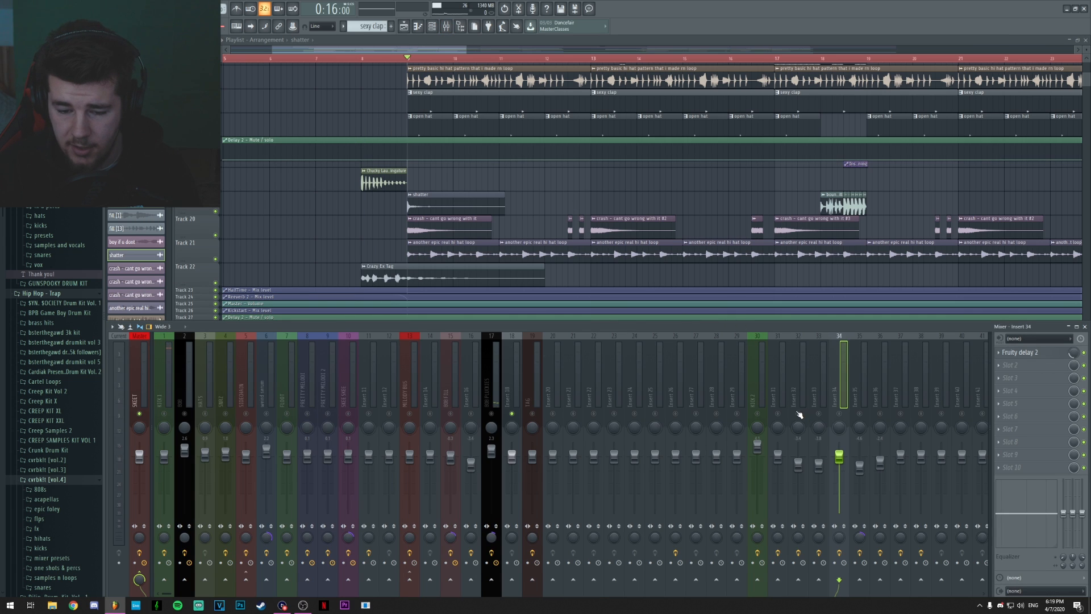
{"action": "key", "text": "space"}
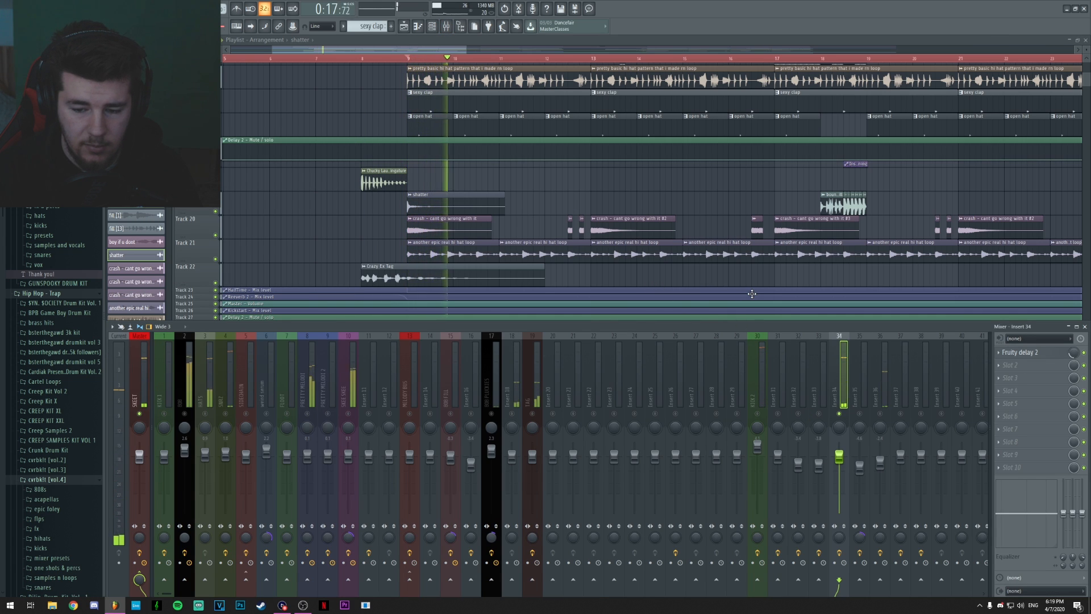
Hide the mixer and play the bouncy fill and its panning automation from bar 18
{"action": "scroll", "coordinate": [500, 59], "scroll_direction": "up", "scroll_amount": 4}
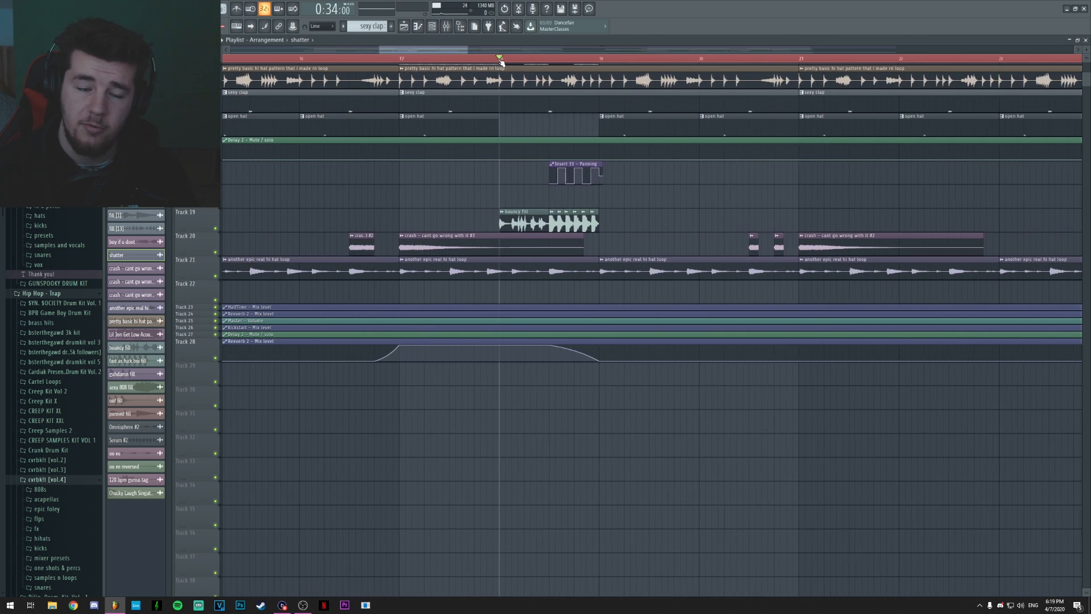
{"action": "key", "text": "F9"}
{"action": "key", "text": "space"}
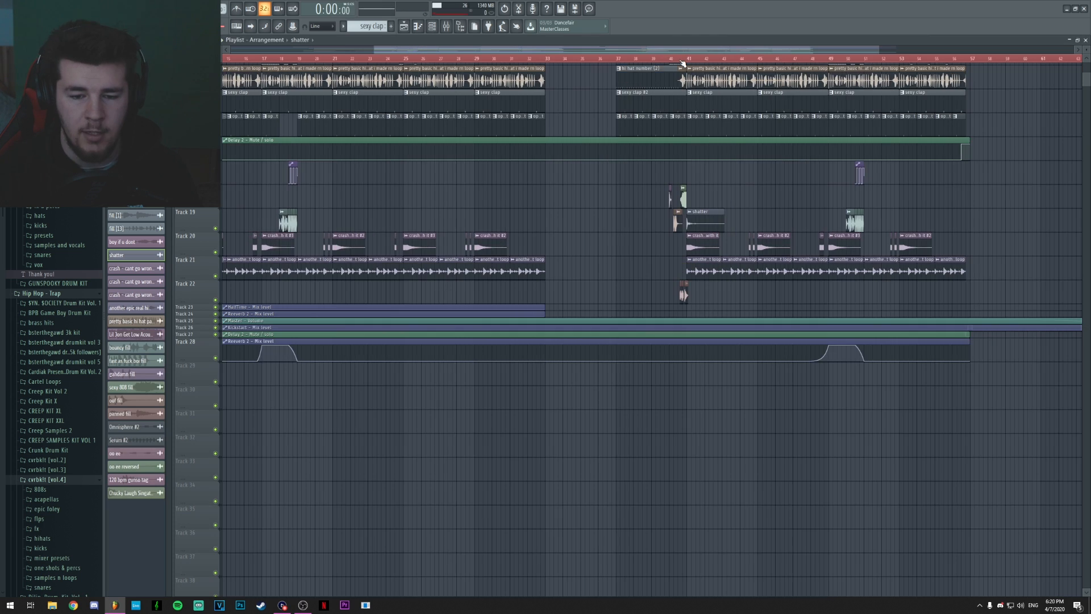
Select the sexy 808 fill clip and play the group of fills from bar 40 into the second drop
{"action": "scroll", "coordinate": [682, 63], "scroll_direction": "up", "scroll_amount": 8}
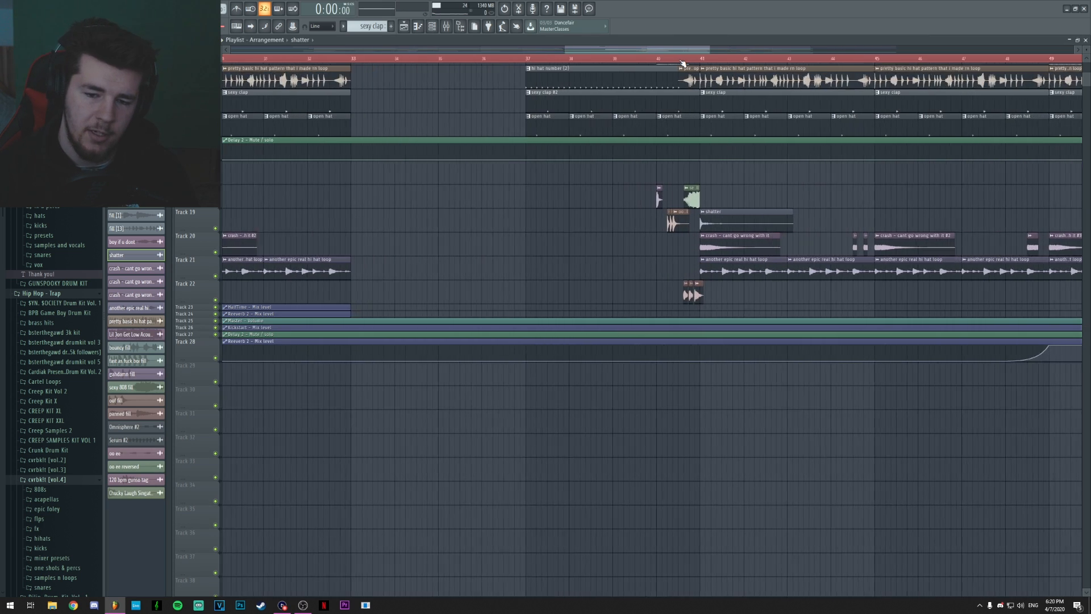
{"action": "left_click", "coordinate": [465, 59]}
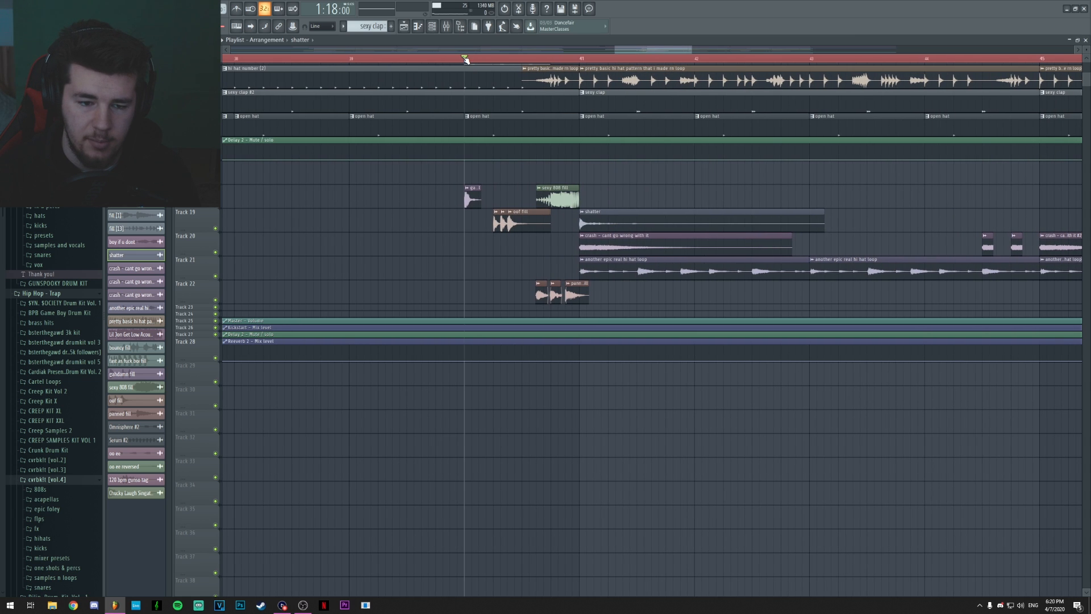
{"action": "left_click", "coordinate": [558, 196]}
{"action": "key", "text": "space"}
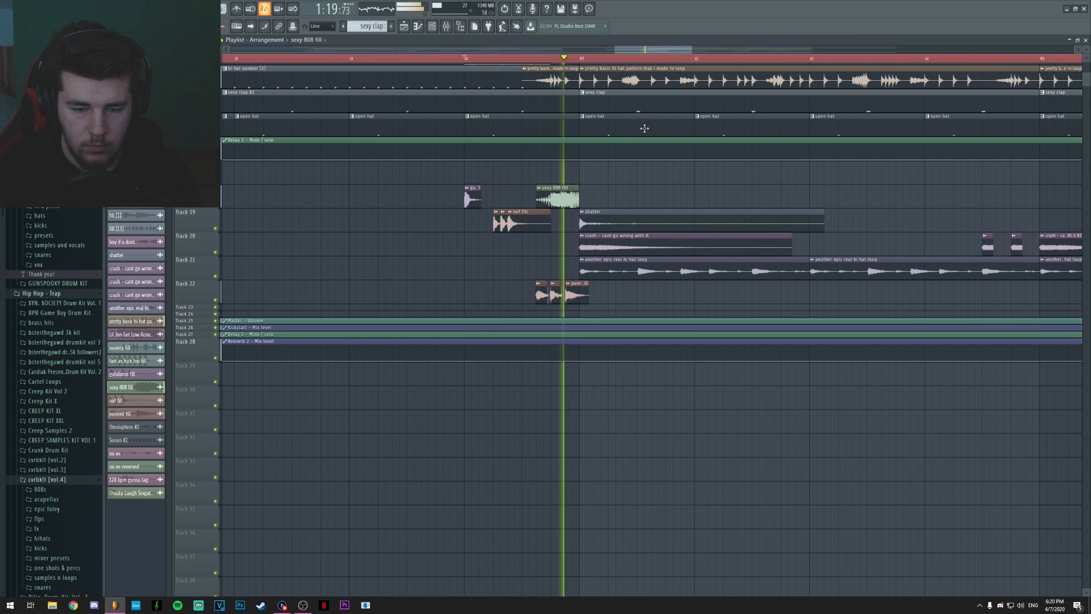
{"action": "scroll", "coordinate": [607, 62], "scroll_direction": "down", "scroll_amount": 2}
{"action": "scroll", "coordinate": [607, 62], "scroll_direction": "down", "scroll_amount": 2}
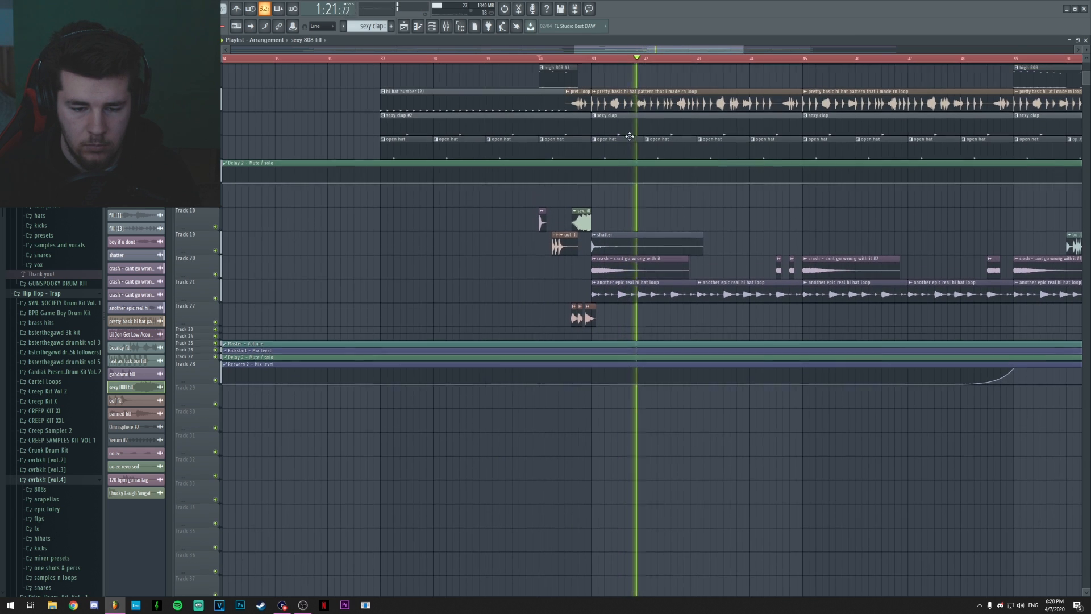
{"action": "scroll", "coordinate": [517, 216], "scroll_direction": "up", "scroll_amount": 4}
{"action": "key", "text": "space"}
Check the 808 FILL mixer track's effect chain and replay the fills from bar 40 with the full playlist shown
{"action": "scroll", "coordinate": [528, 218], "scroll_direction": "up", "scroll_amount": 2}
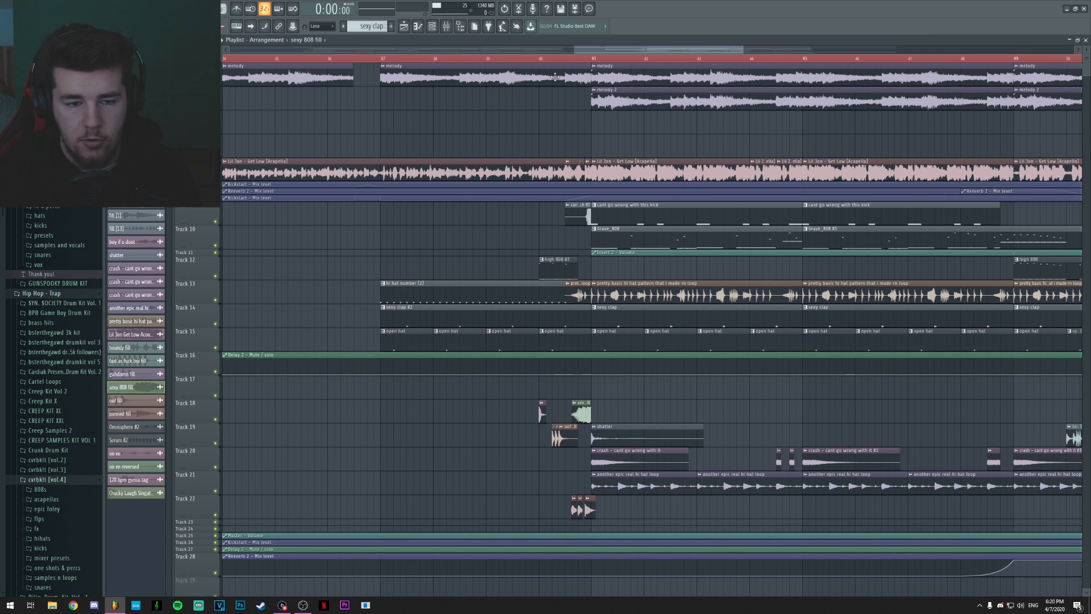
{"action": "left_click", "coordinate": [544, 59]}
{"action": "left_click", "coordinate": [452, 30]}
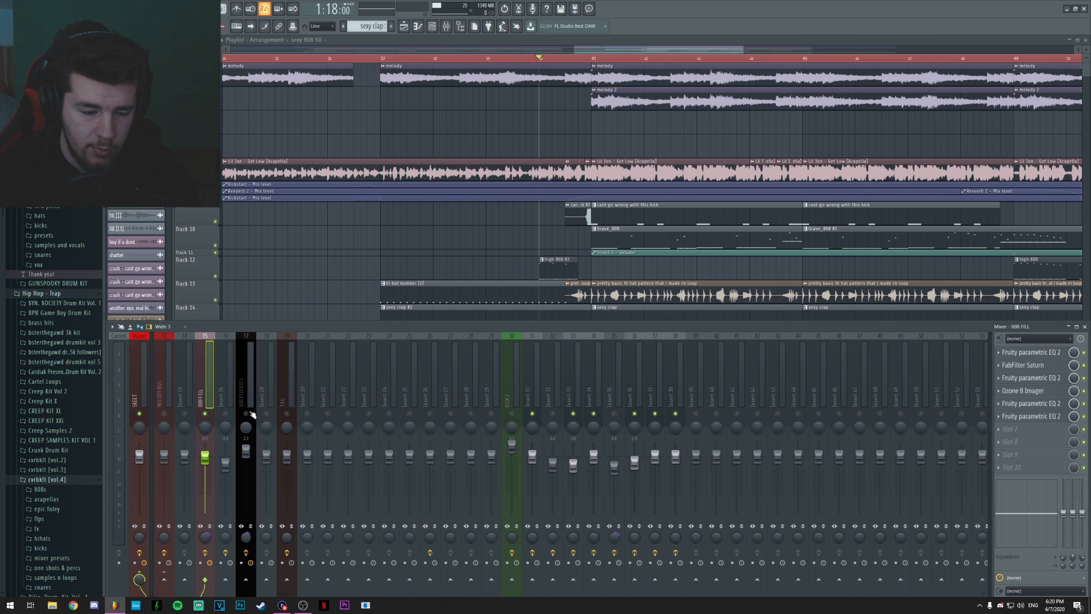
{"action": "key", "text": "F9"}
{"action": "key", "text": "space"}
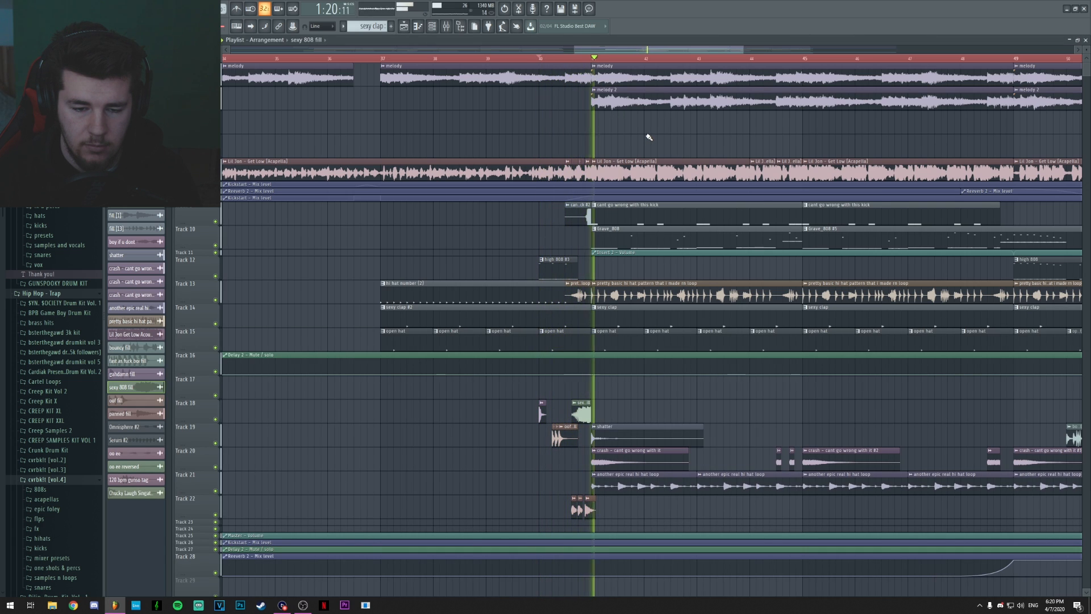
{"action": "key", "text": "space"}
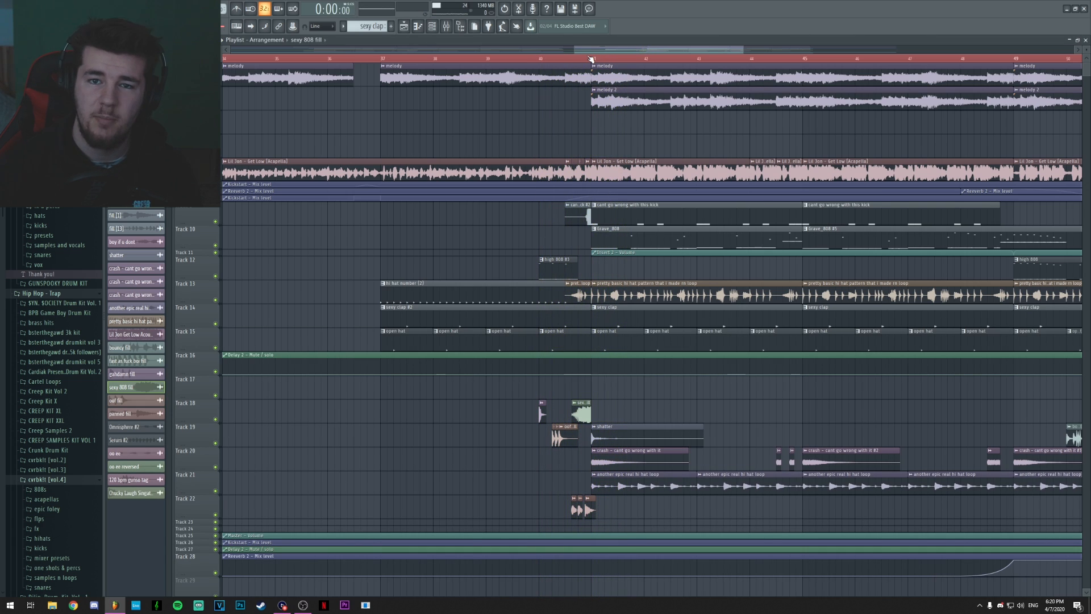
Collapse the Reeverb 2 mix level automation on track 28 and the Delay 2 automation on track 16 to minimum height
{"action": "scroll", "coordinate": [631, 61], "scroll_direction": "down", "scroll_amount": 5}
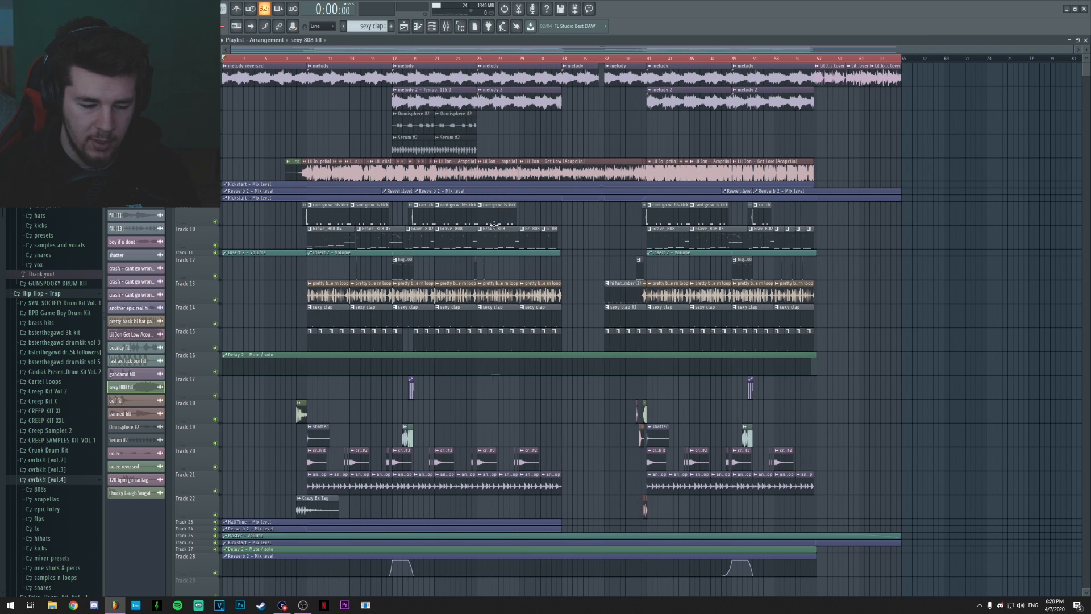
{"action": "left_click_drag", "start_coordinate": [198, 572], "coordinate": [199, 561]}
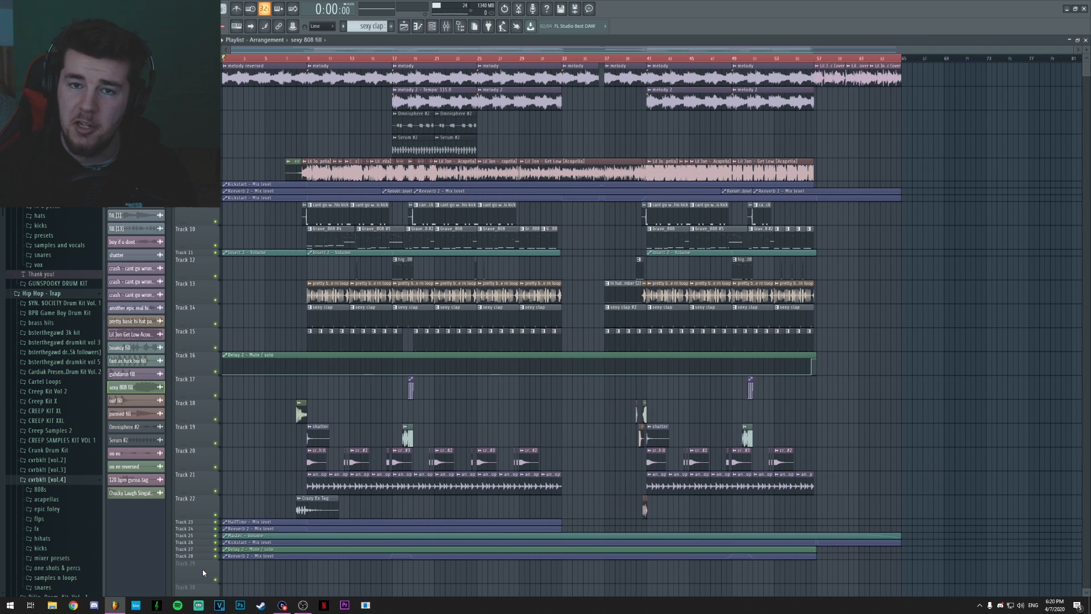
{"action": "left_click_drag", "start_coordinate": [201, 372], "coordinate": [201, 356]}
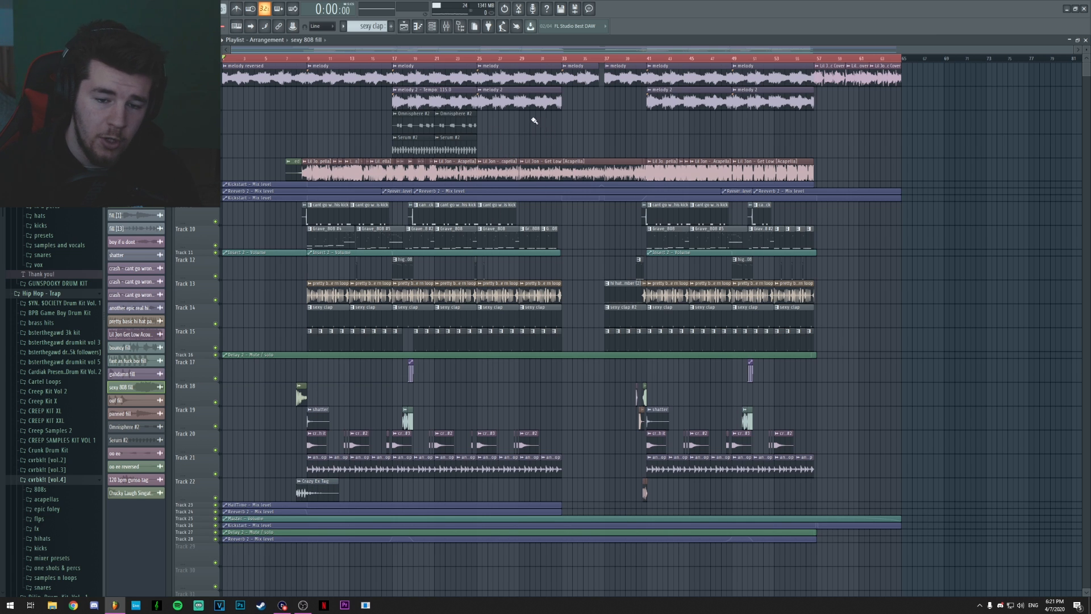
Play the song's ending from bar 56 through the Lil Jon Get Low Acoustic Cover outro and stop playback
{"action": "scroll", "coordinate": [470, 53], "scroll_direction": "up", "scroll_amount": 3}
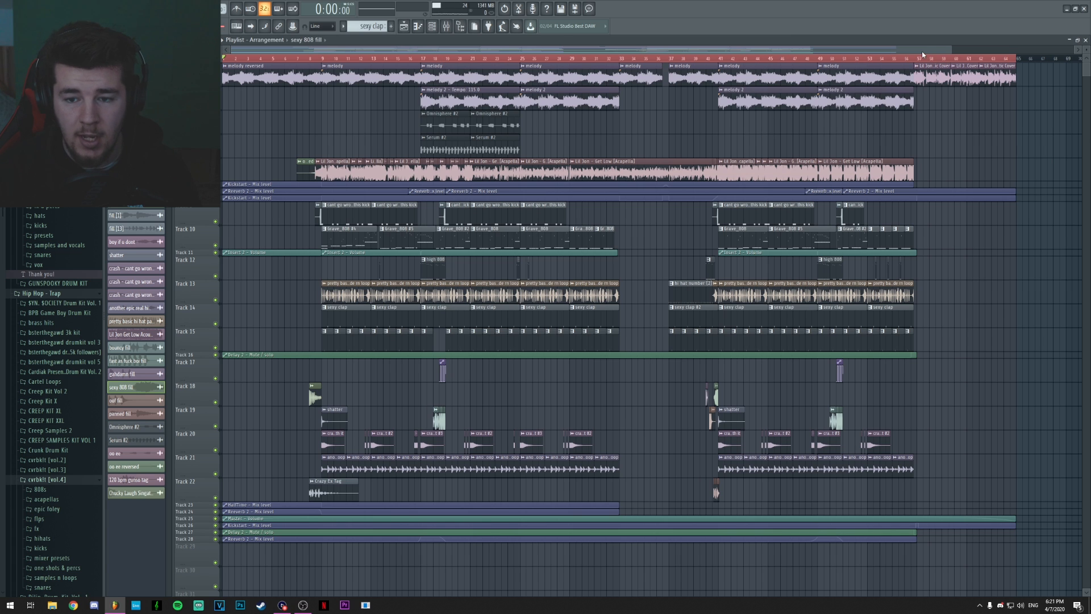
{"action": "scroll", "coordinate": [937, 59], "scroll_direction": "up", "scroll_amount": 3}
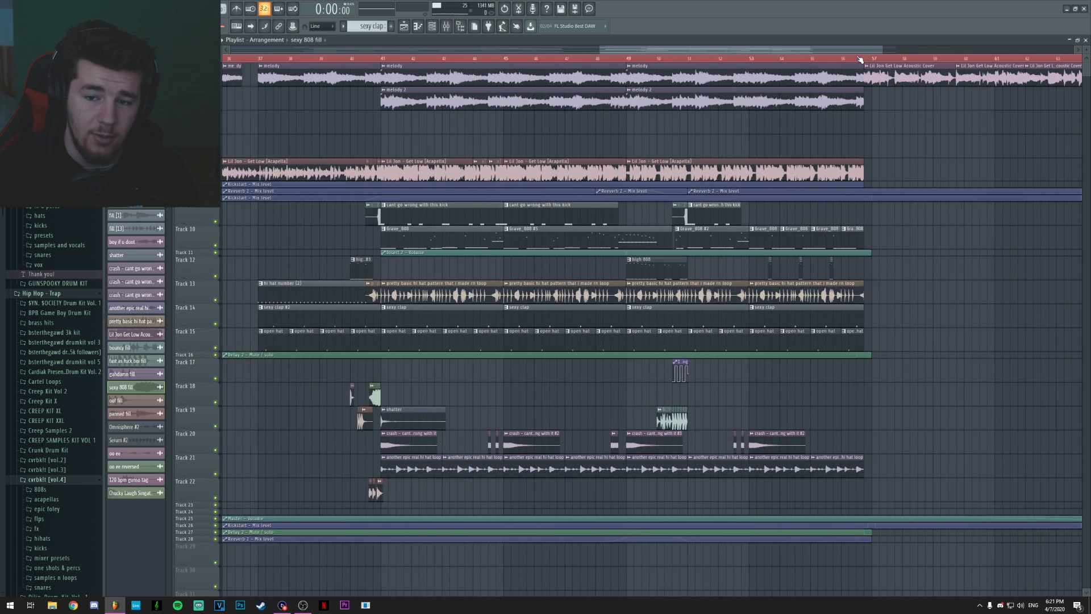
{"action": "left_click", "coordinate": [851, 59]}
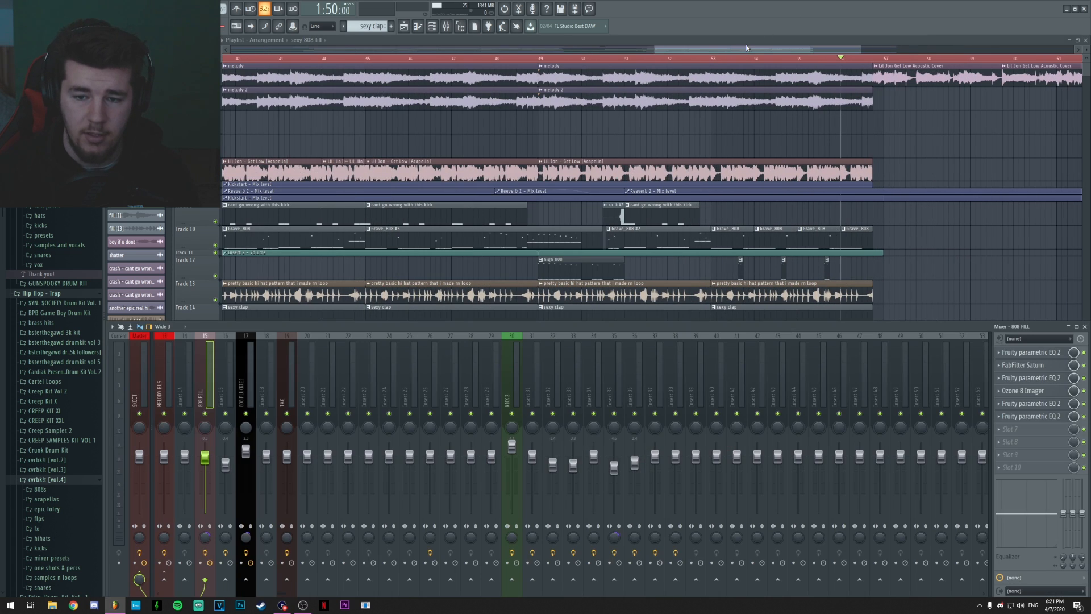
{"action": "key", "text": "F9"}
{"action": "key", "text": "space"}
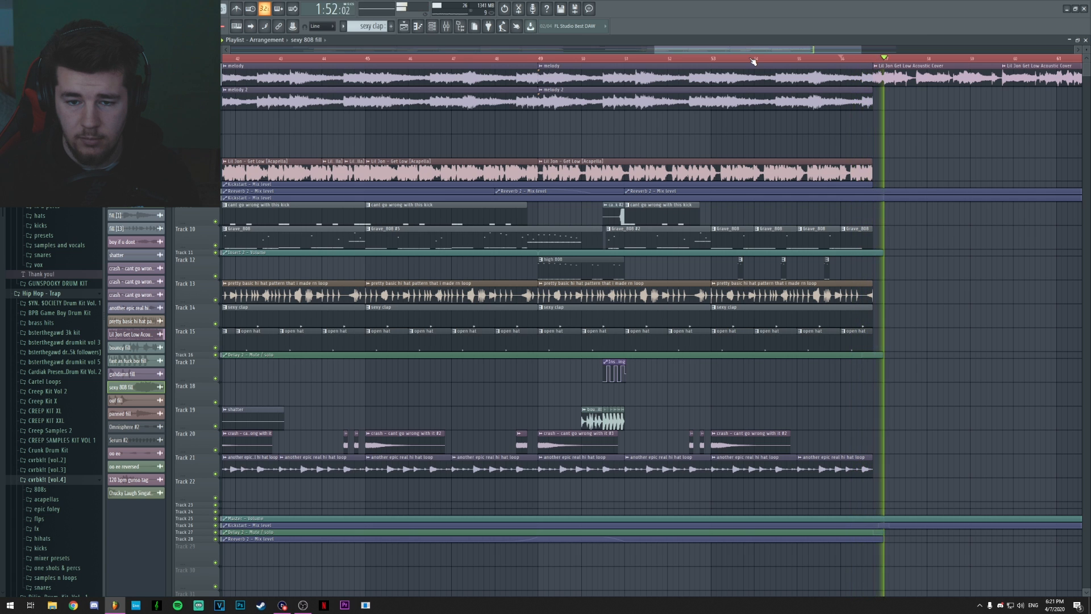
{"action": "scroll", "coordinate": [753, 59], "scroll_direction": "down", "scroll_amount": 2}
{"action": "scroll", "coordinate": [753, 61], "scroll_direction": "down", "scroll_amount": 2}
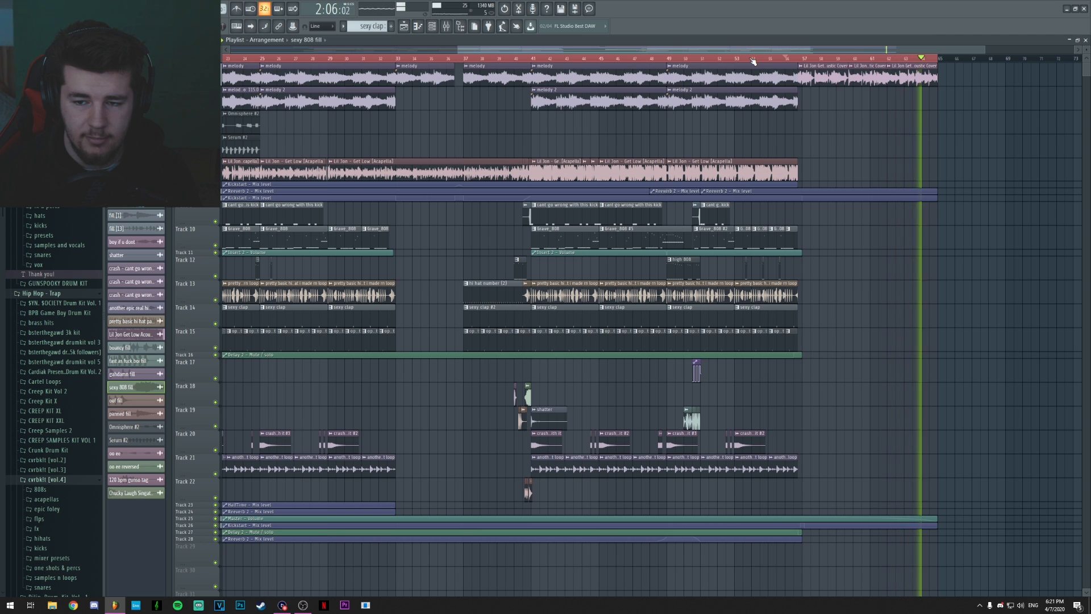
{"action": "key", "text": "space"}
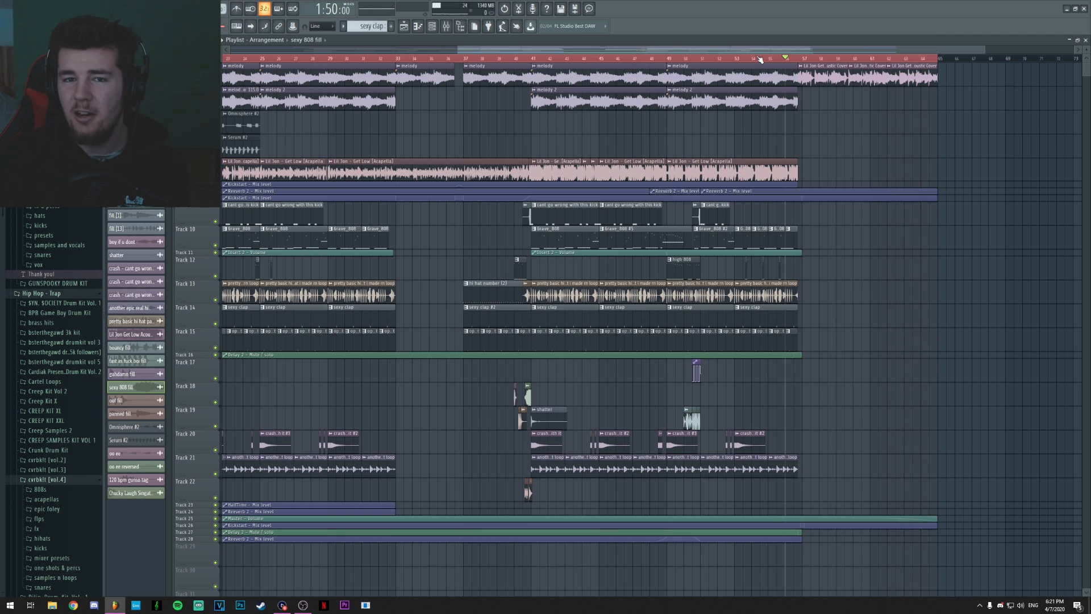